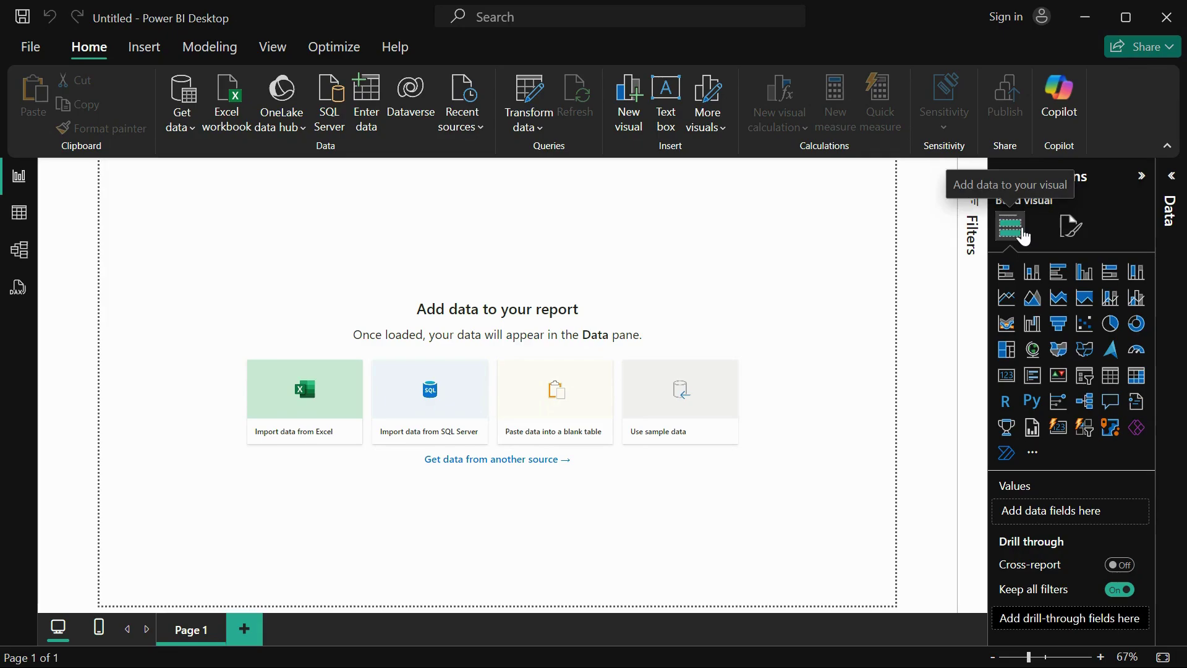
Step: Rename the report page as "Formatting Canvas" in the page formatting information
{"action": "left_click", "coordinate": [1065, 235]}
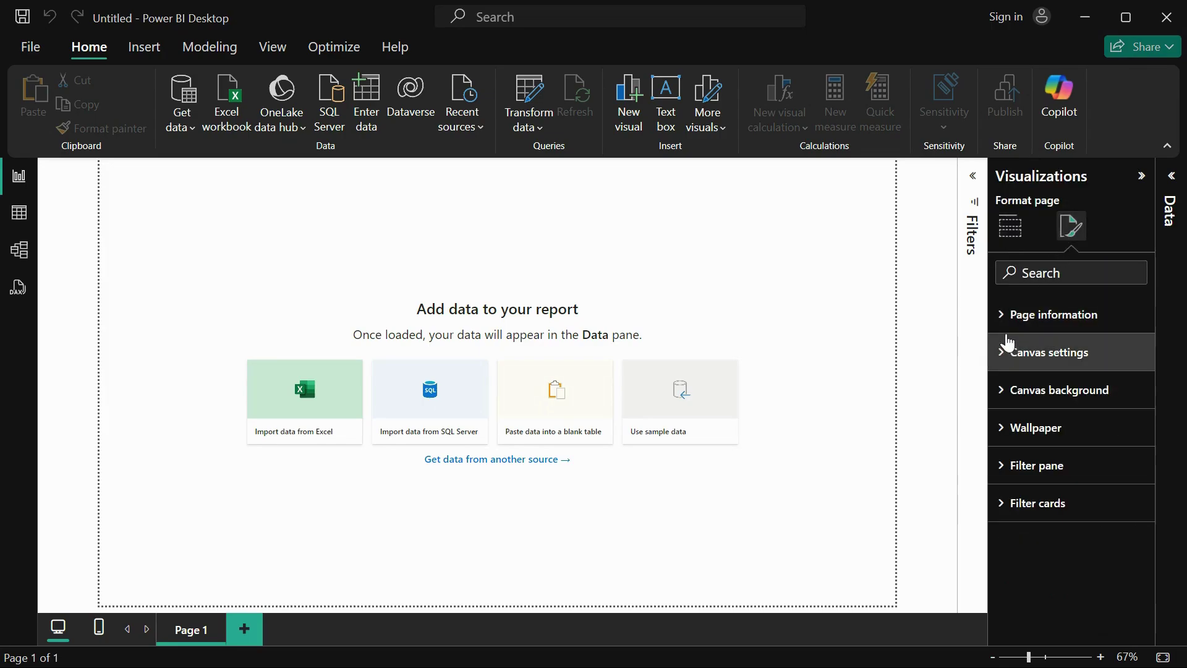
{"action": "left_click", "coordinate": [1040, 322]}
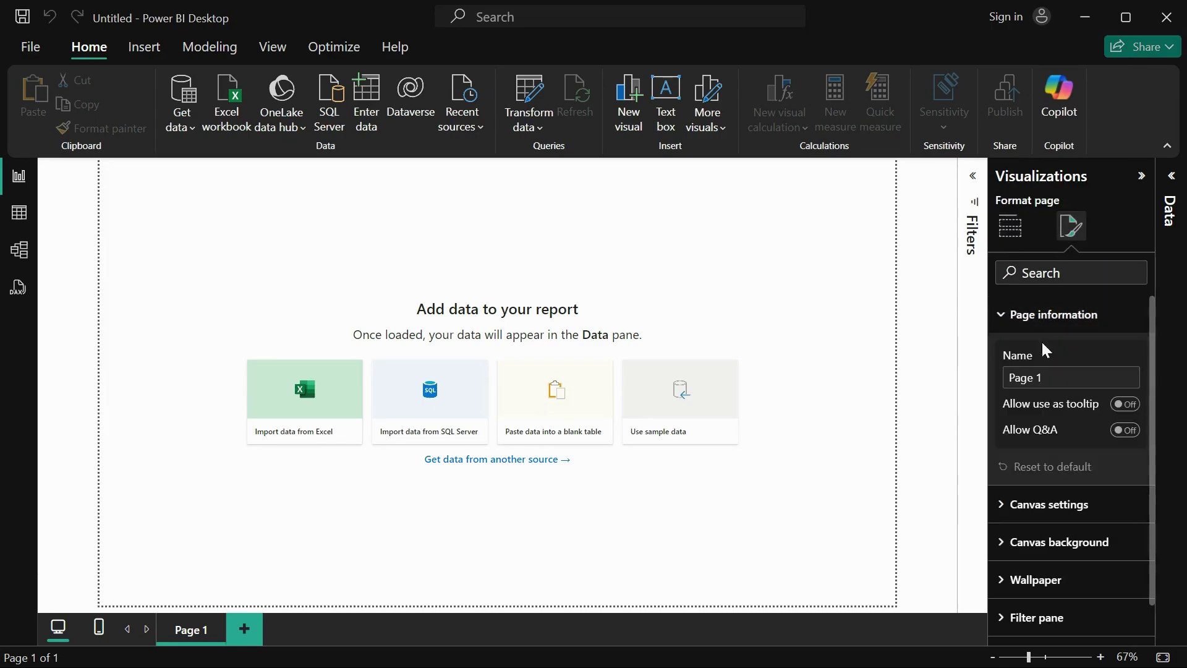
{"action": "left_click_drag", "start_coordinate": [1054, 379], "coordinate": [1005, 380]}
{"action": "type", "text": "Formatting"}
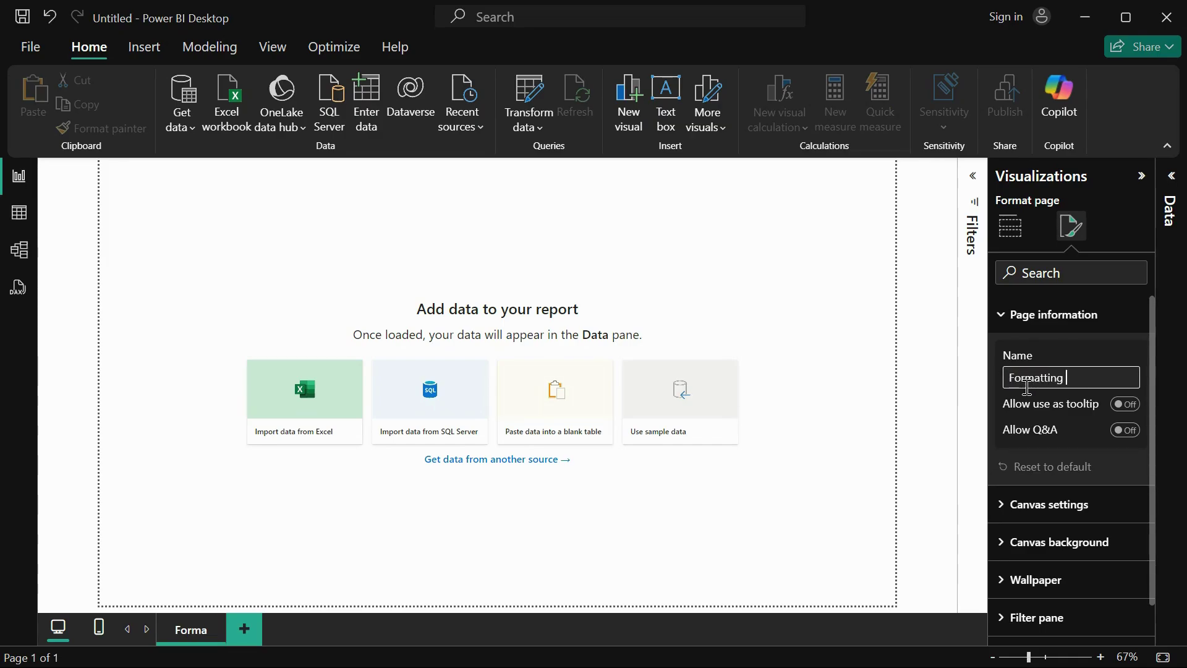
{"action": "type", "text": " Canvas"}
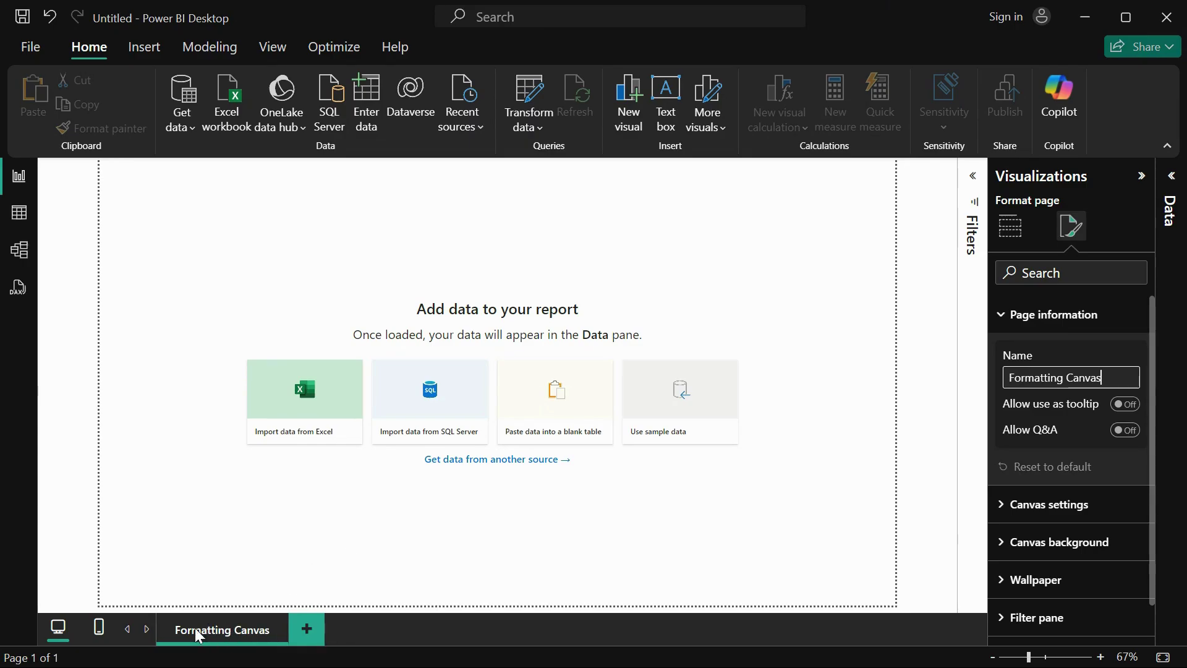
Step: Remove the space from the page name so it reads "FormattingCanvas", and collapse the page information settings
{"action": "left_click", "coordinate": [217, 634]}
{"action": "right_click", "coordinate": [216, 634]}
{"action": "left_click", "coordinate": [225, 616]}
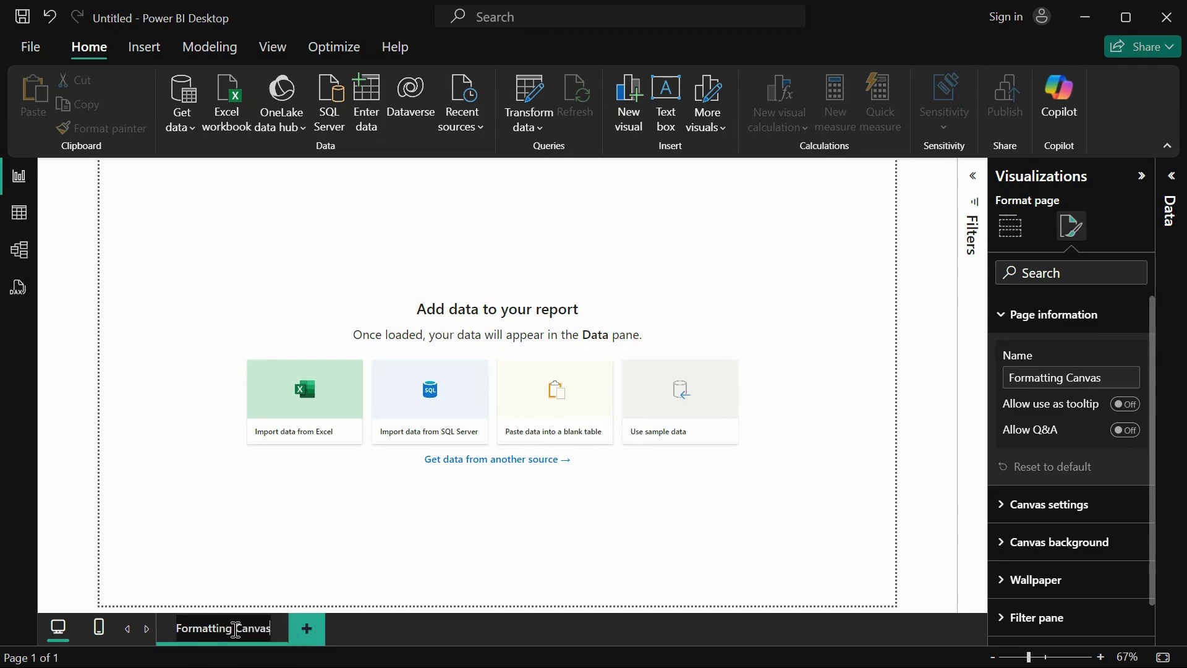
{"action": "left_click", "coordinate": [237, 631]}
{"action": "key", "text": "BackSpace"}
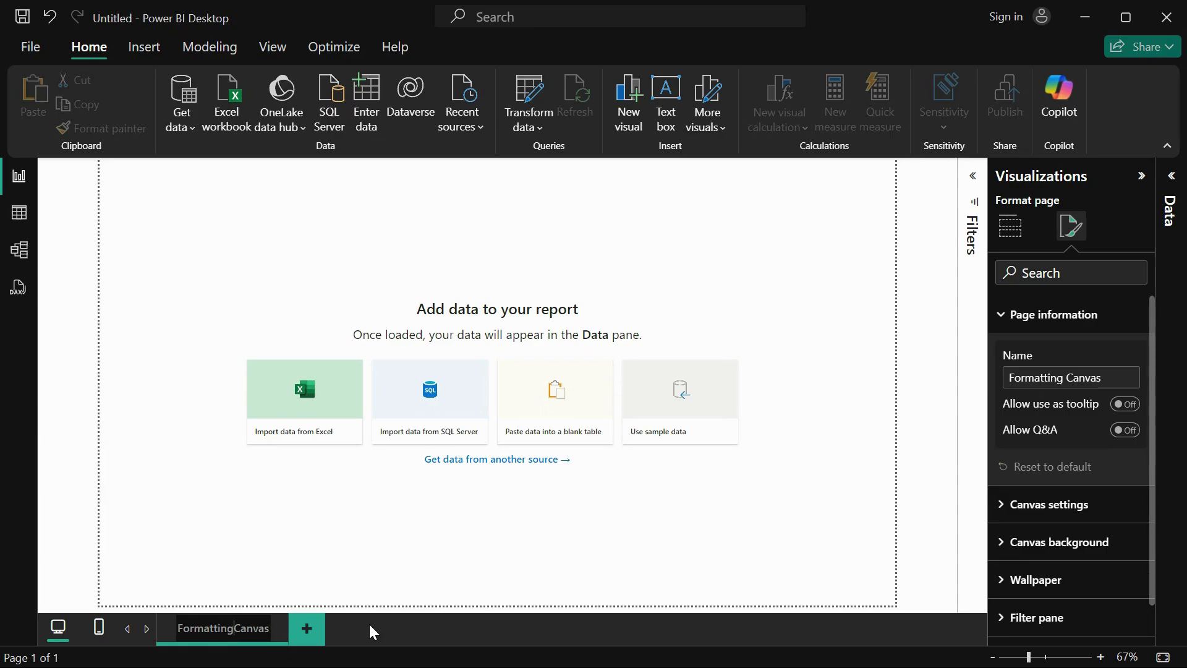
{"action": "key", "text": "Return"}
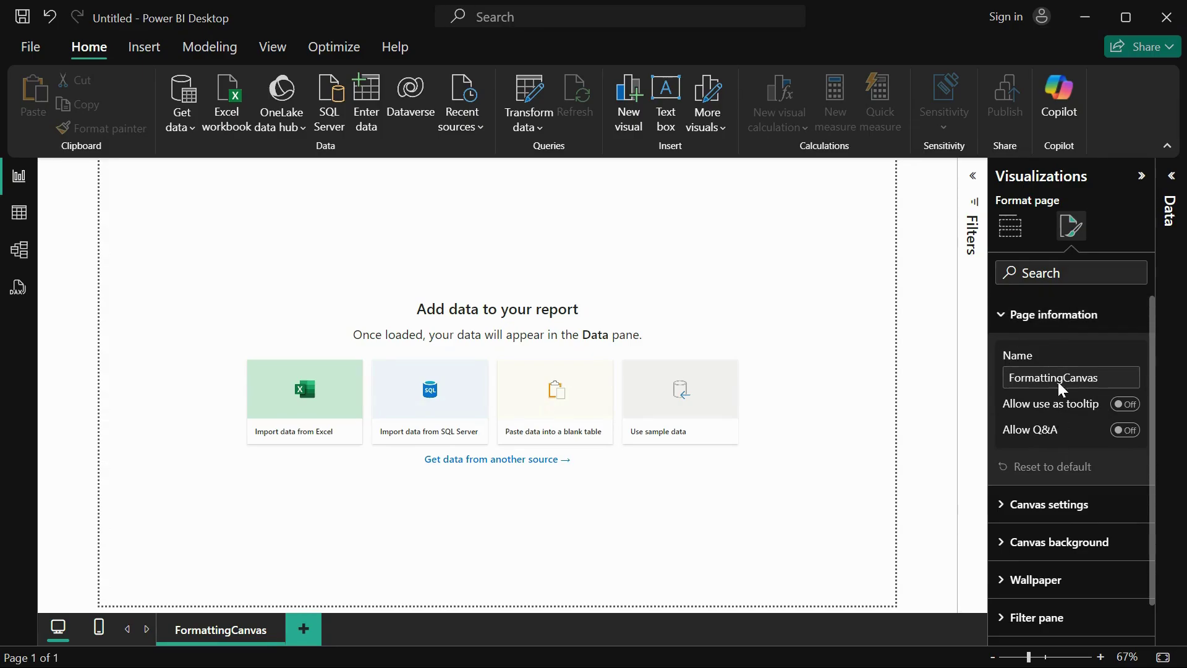
{"action": "left_click", "coordinate": [1045, 315]}
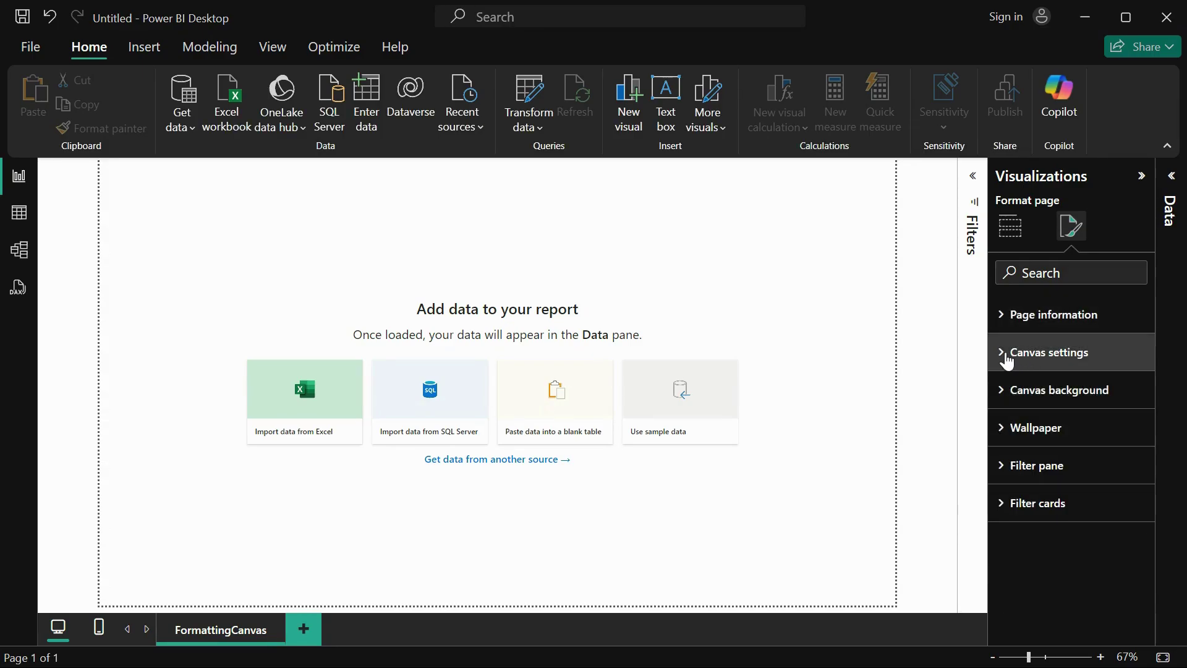
Step: Review the canvas settings and change the page's canvas type to 4:3
{"action": "left_click", "coordinate": [1006, 361]}
{"action": "scroll", "coordinate": [1089, 511], "scroll_direction": "down", "scroll_amount": 2}
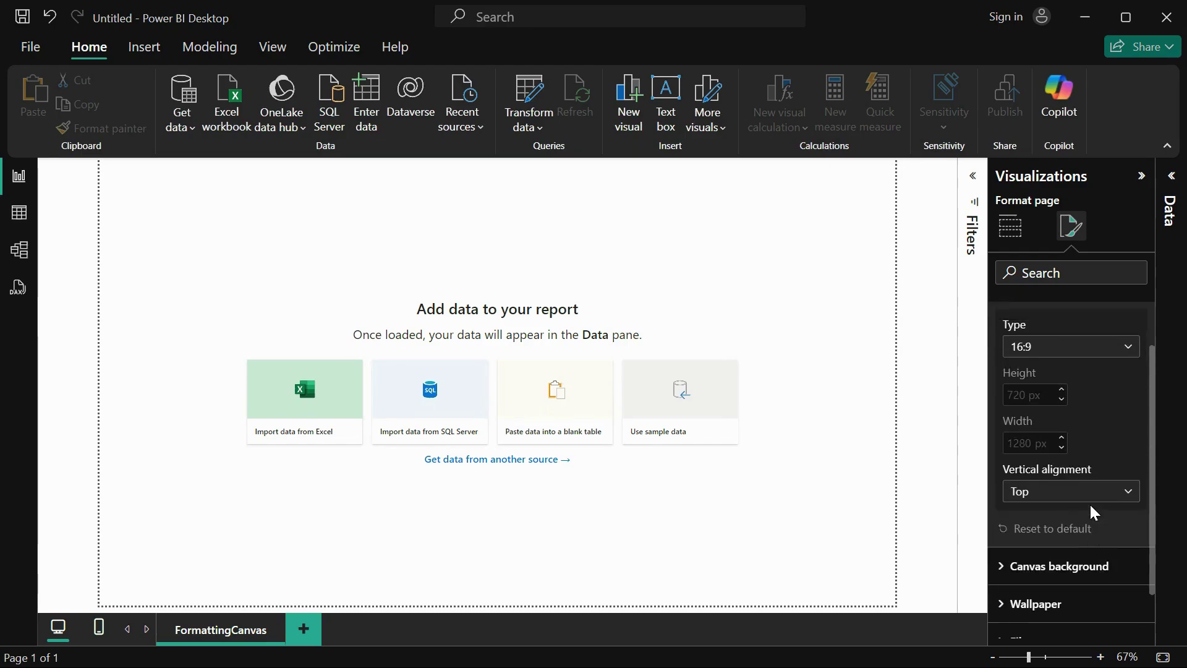
{"action": "scroll", "coordinate": [1092, 510], "scroll_direction": "up", "scroll_amount": 2}
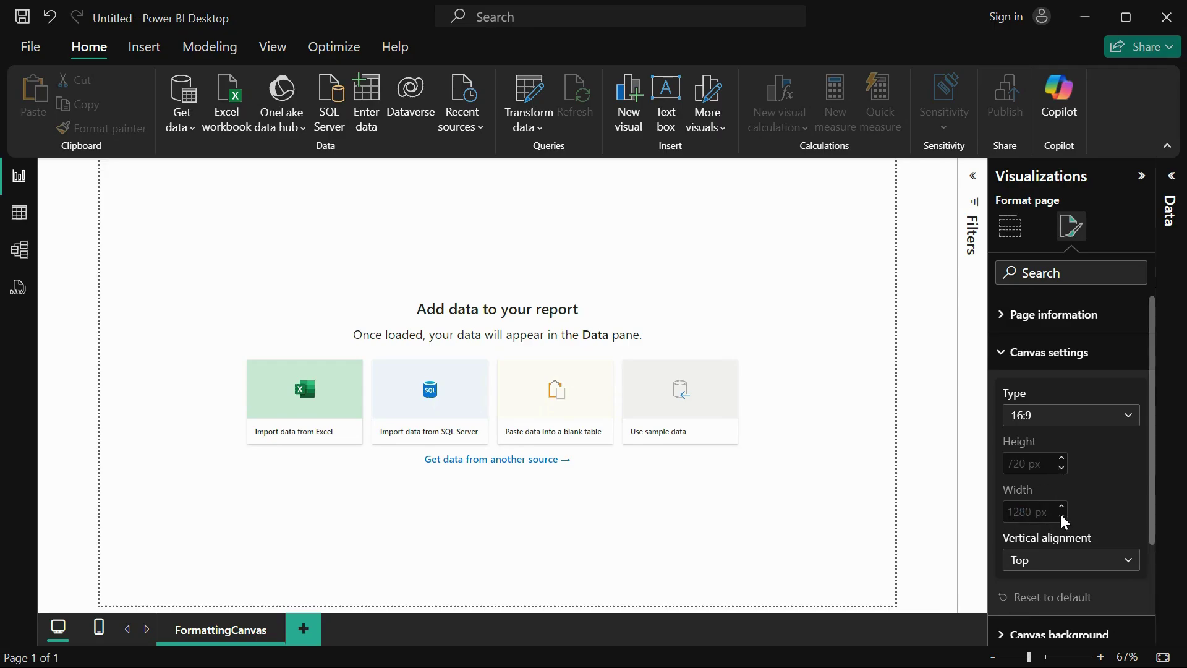
{"action": "left_click", "coordinate": [1052, 418]}
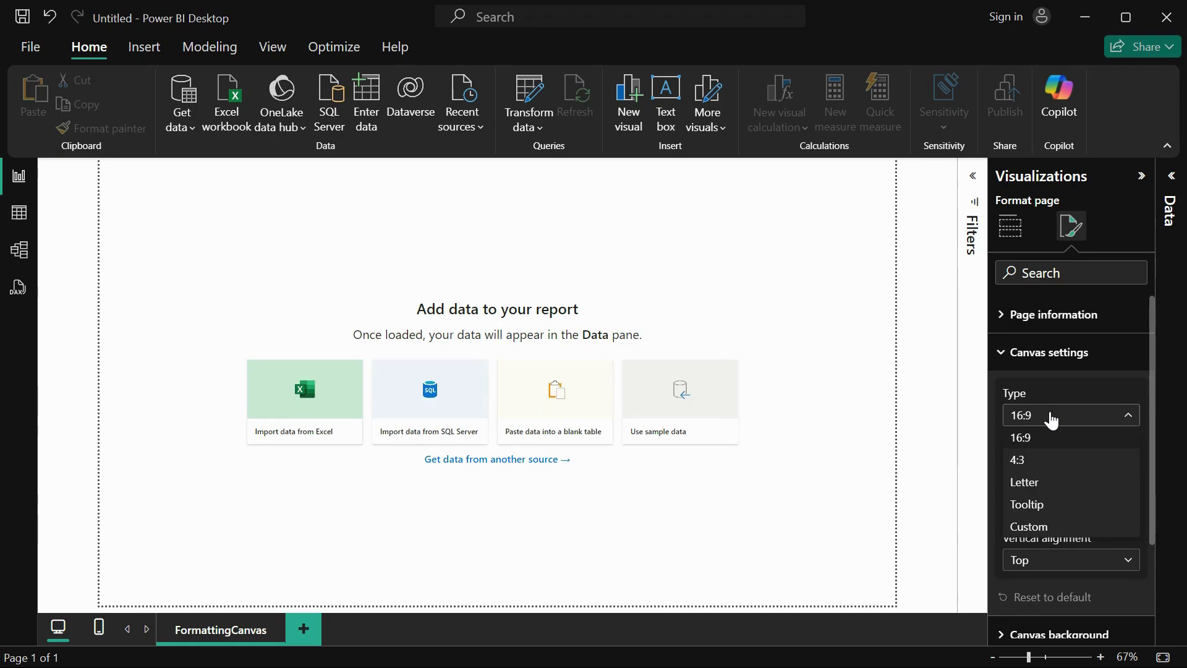
{"action": "left_click", "coordinate": [1043, 417]}
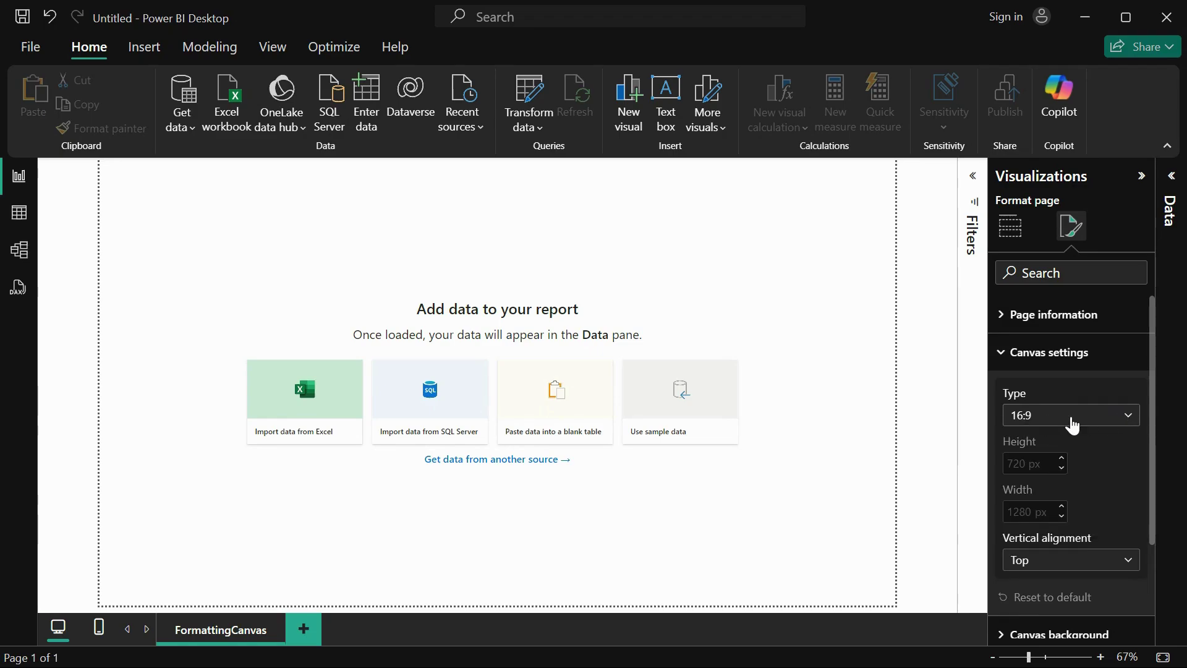
{"action": "left_click", "coordinate": [1073, 426]}
{"action": "left_click", "coordinate": [1039, 461]}
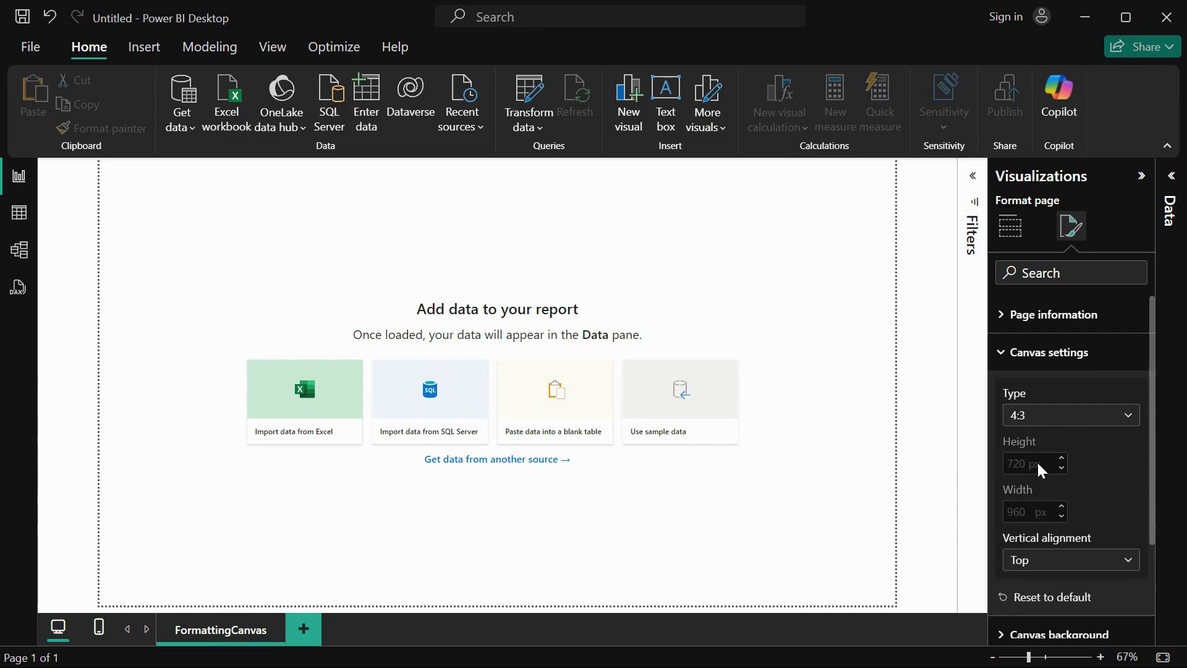
Step: Change the canvas type to Letter and on to Tooltip
{"action": "left_click", "coordinate": [1034, 417]}
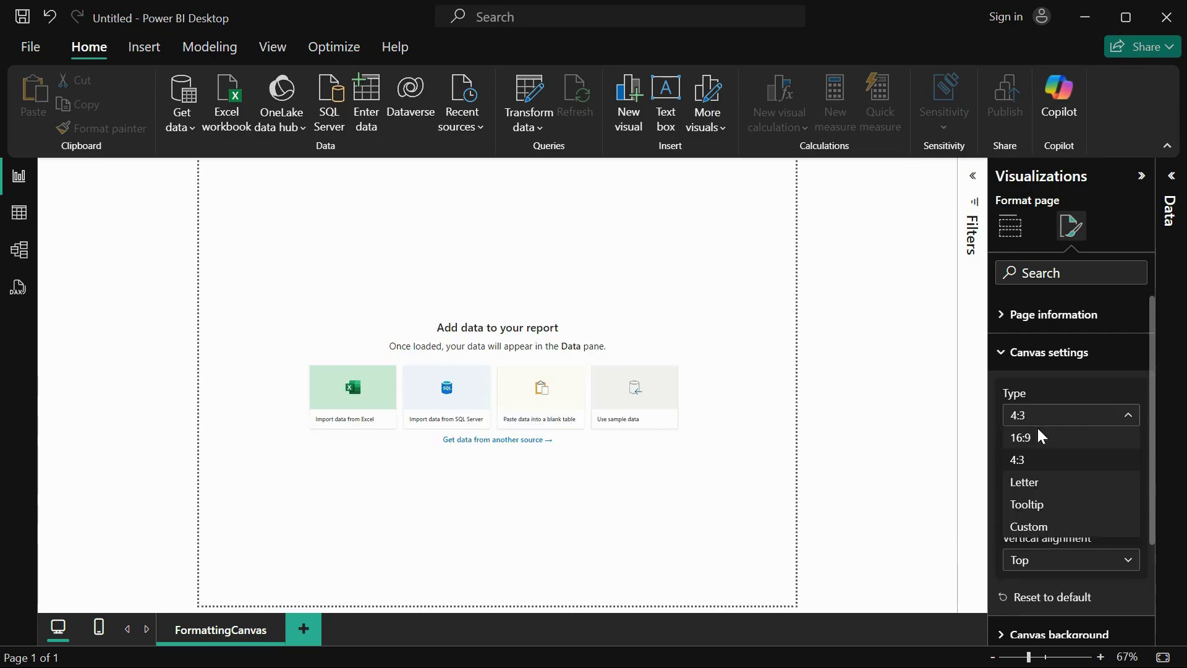
{"action": "left_click", "coordinate": [1042, 485]}
{"action": "left_click", "coordinate": [1080, 414]}
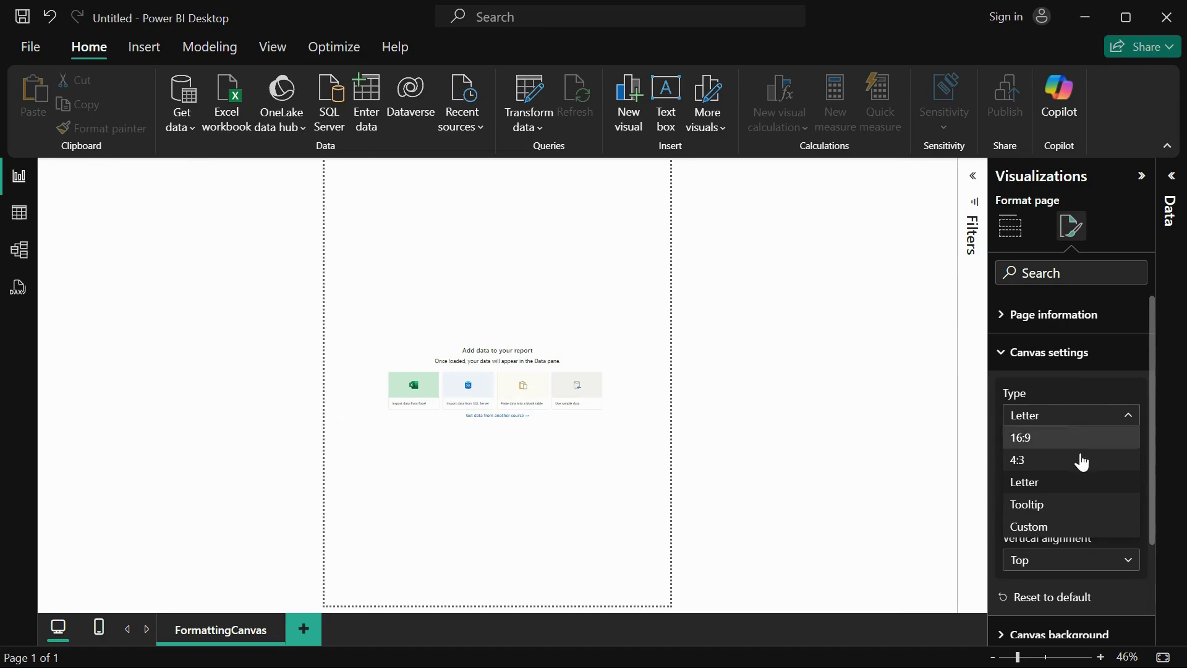
{"action": "left_click", "coordinate": [1065, 499]}
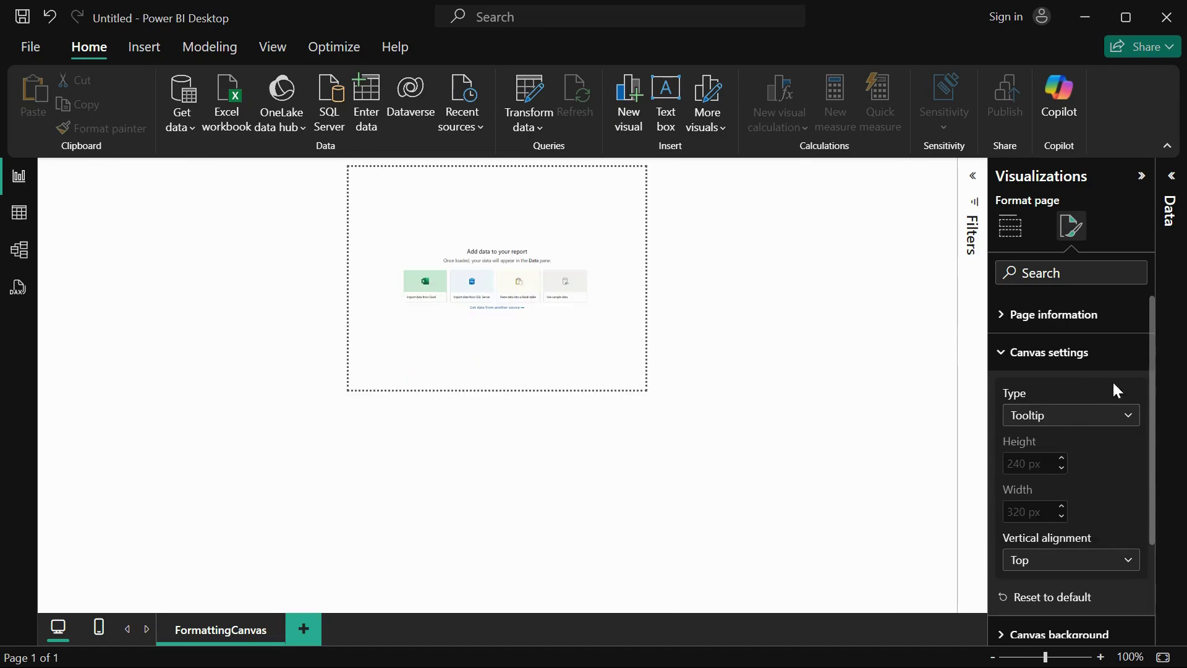
Step: Set the canvas type to Custom with a height of 800 px and a width of 1000 px
{"action": "left_click", "coordinate": [1107, 417]}
{"action": "left_click", "coordinate": [1075, 525]}
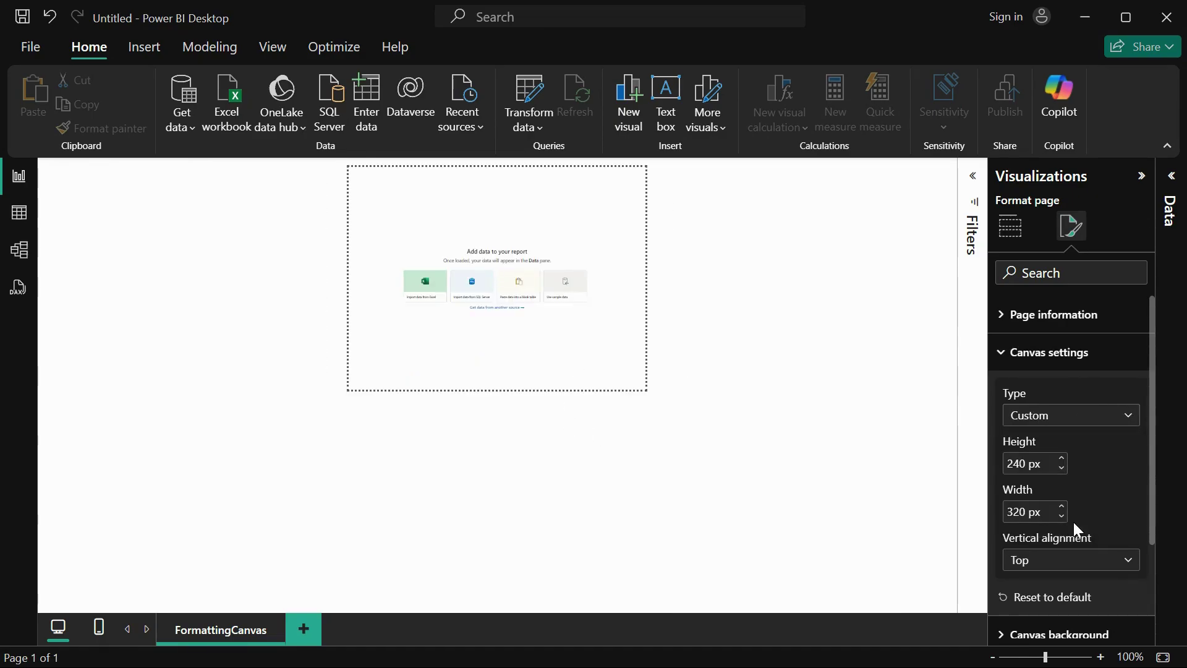
{"action": "double_click", "coordinate": [1018, 463]}
{"action": "type", "text": "80"}
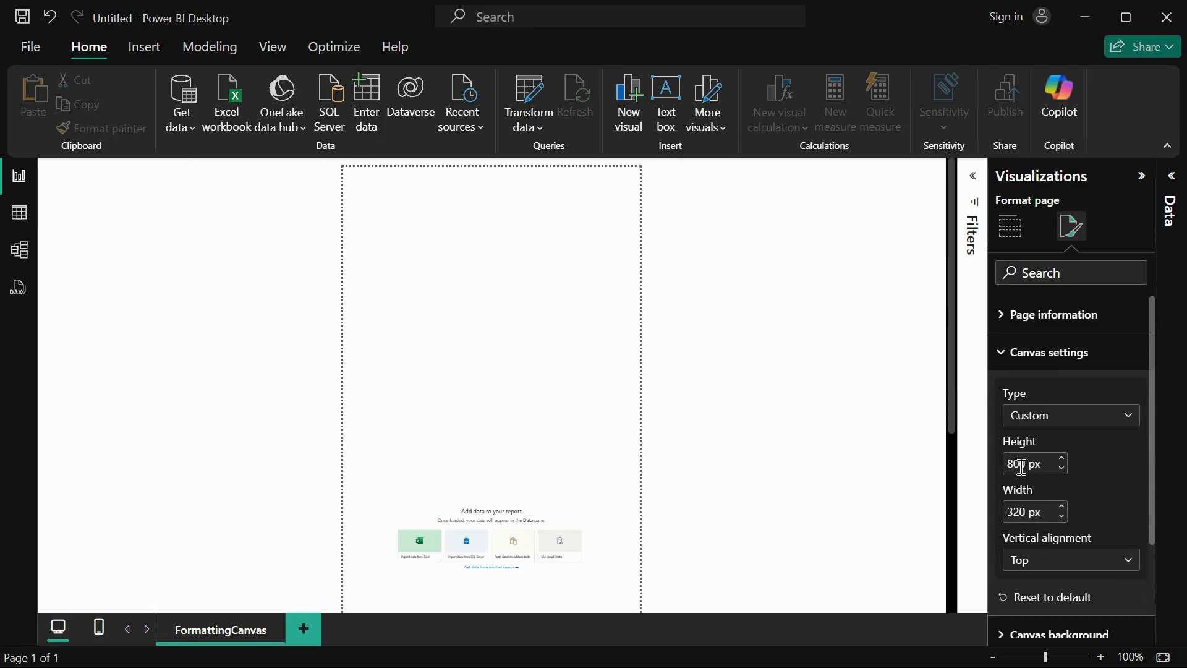
{"action": "double_click", "coordinate": [1017, 508]}
{"action": "type", "text": "1000"}
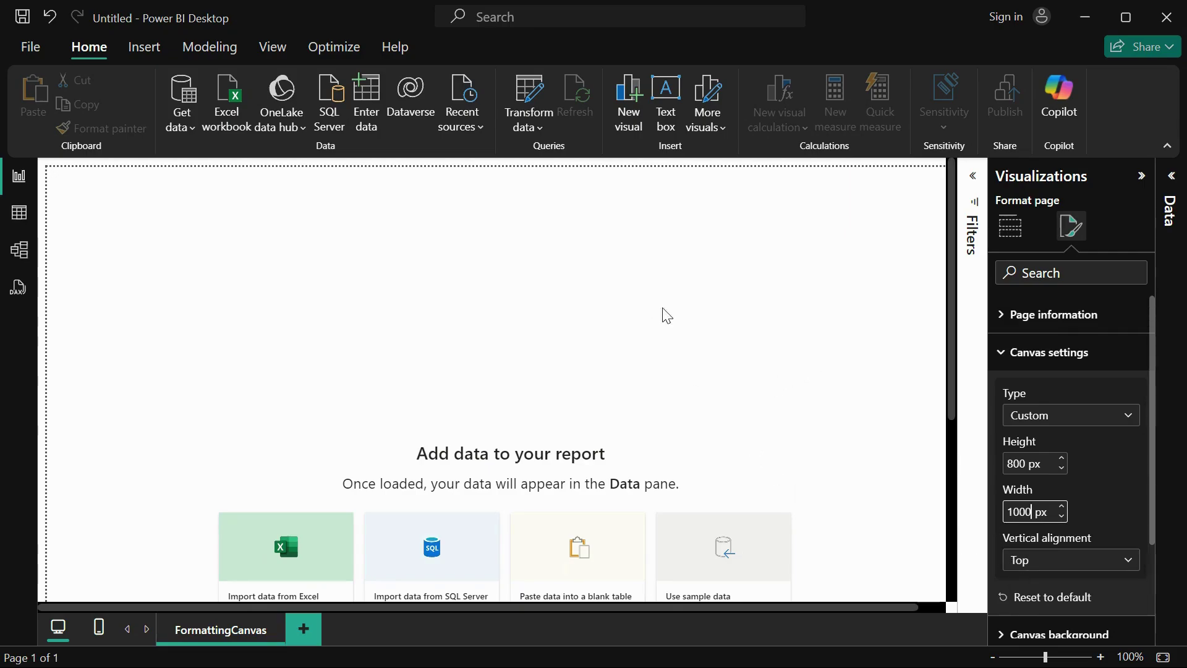
{"action": "scroll", "coordinate": [786, 299], "scroll_direction": "down", "scroll_amount": 5}
{"action": "scroll", "coordinate": [789, 301], "scroll_direction": "up", "scroll_amount": 5}
{"action": "left_click_drag", "start_coordinate": [1043, 658], "coordinate": [1040, 658]}
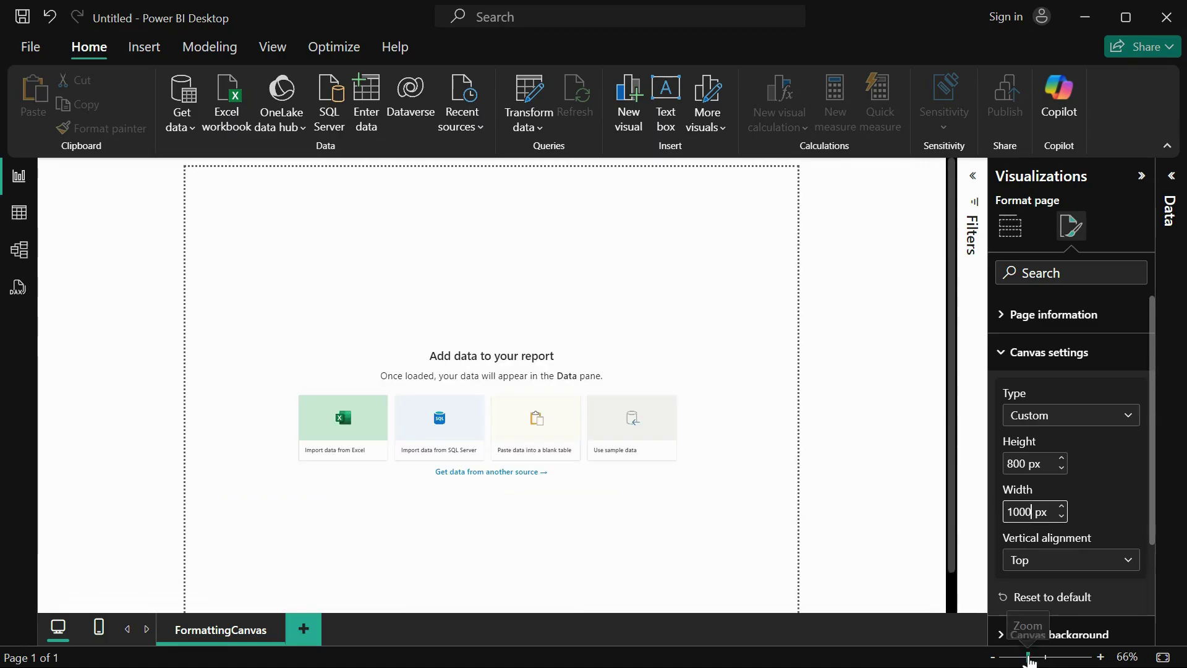
{"action": "left_click", "coordinate": [1026, 658]}
{"action": "mouse_move", "coordinate": [1023, 656]}
{"action": "left_mouse_down"}
{"action": "mouse_move", "coordinate": [1082, 654]}
{"action": "mouse_move", "coordinate": [1032, 656]}
{"action": "left_mouse_up"}
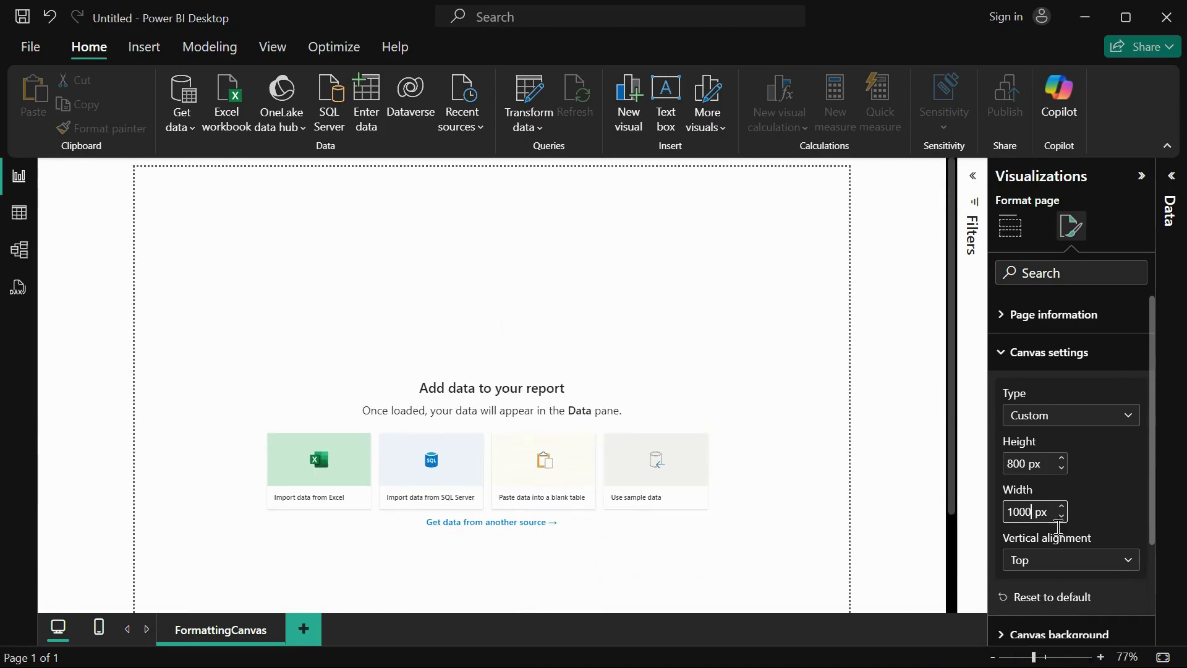
Step: Switch the canvas type back to 16:9 and on to Letter
{"action": "left_click", "coordinate": [1023, 558]}
{"action": "left_click", "coordinate": [1054, 415]}
{"action": "left_click", "coordinate": [1051, 416]}
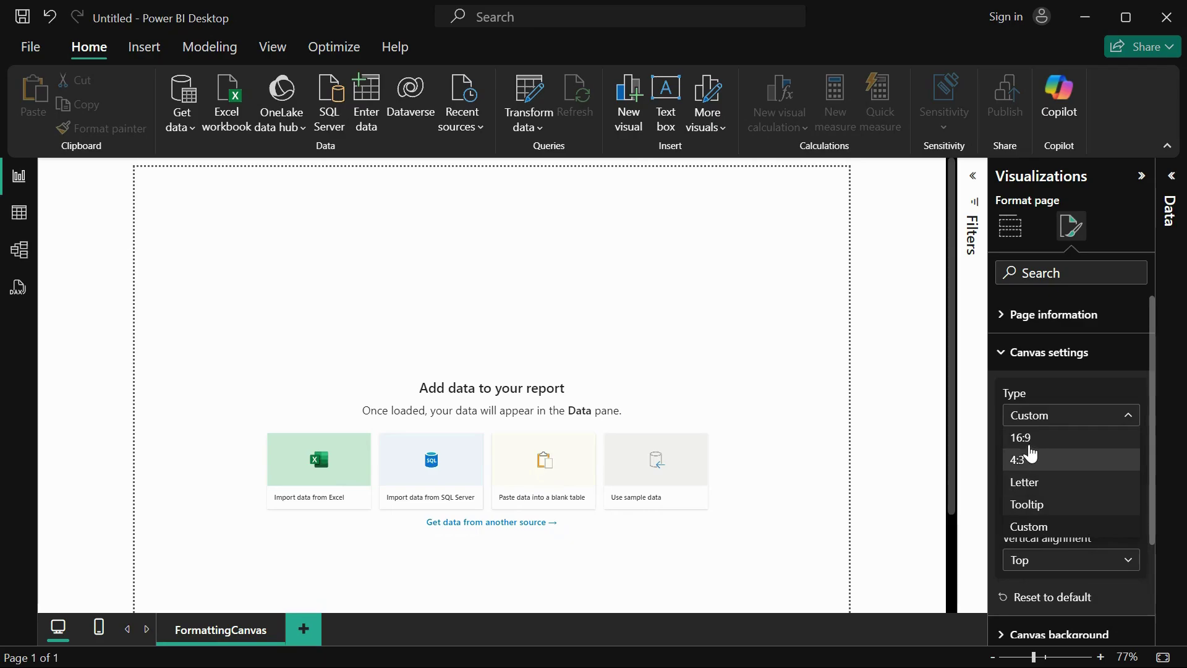
{"action": "left_click", "coordinate": [1051, 437]}
{"action": "left_click", "coordinate": [1051, 420]}
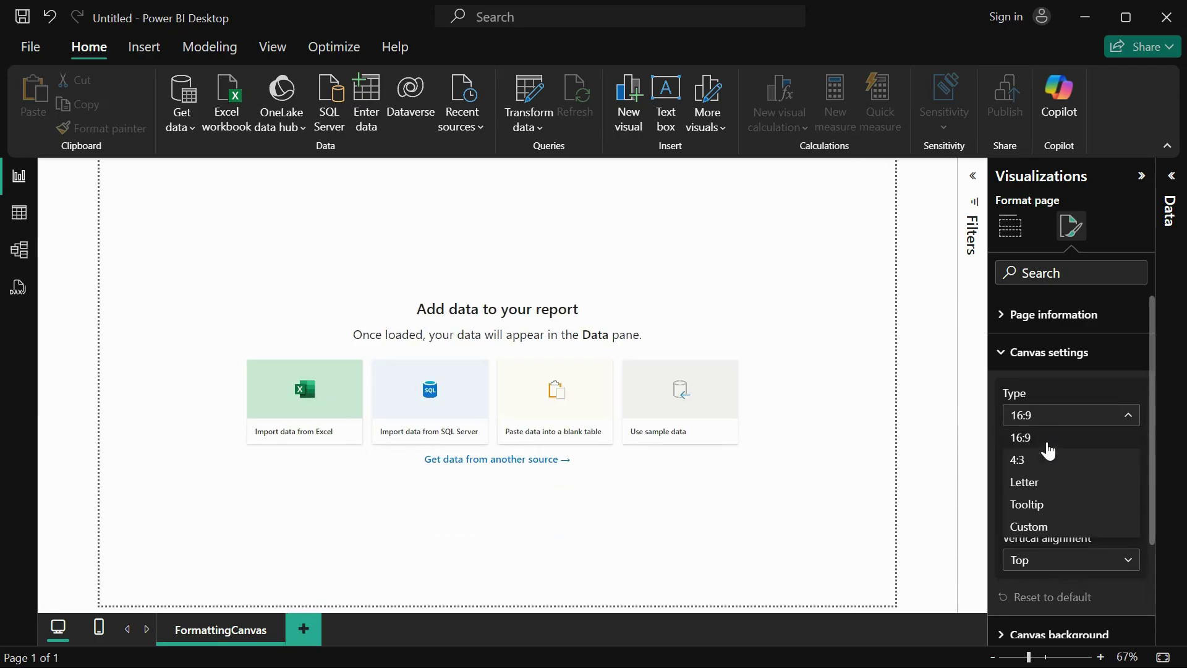
{"action": "left_click", "coordinate": [1050, 479]}
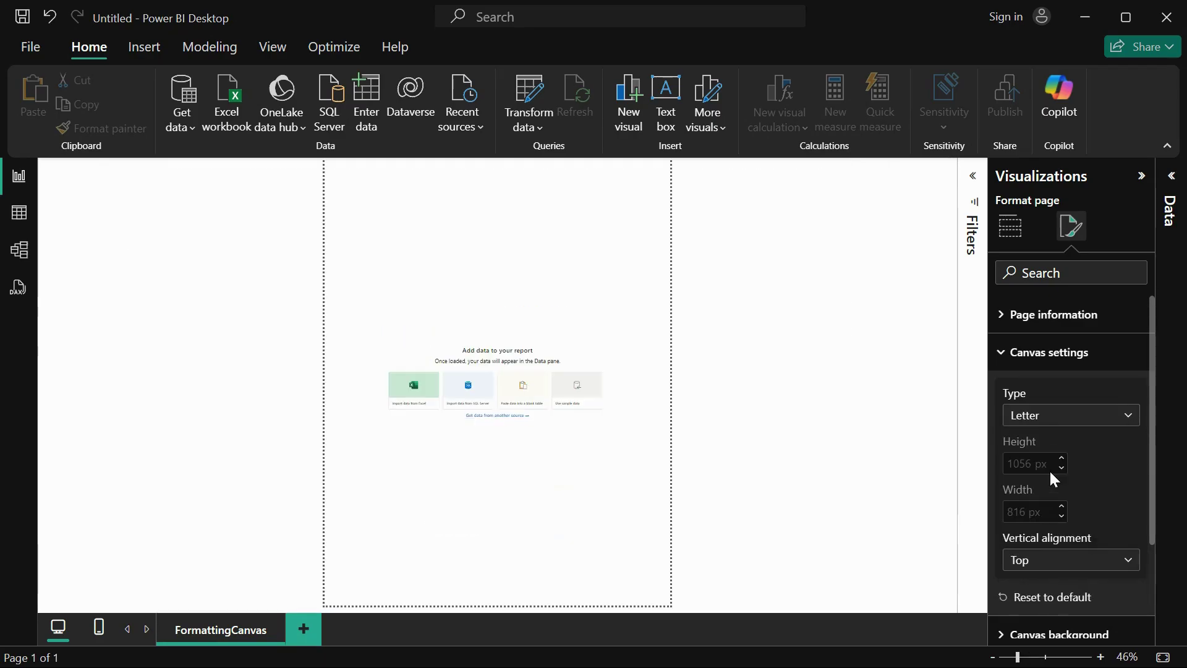
Step: Set the Letter canvas's vertical alignment to Middle, back to Top, and to Middle again to compare them
{"action": "left_click", "coordinate": [1061, 560]}
{"action": "left_click", "coordinate": [1060, 608]}
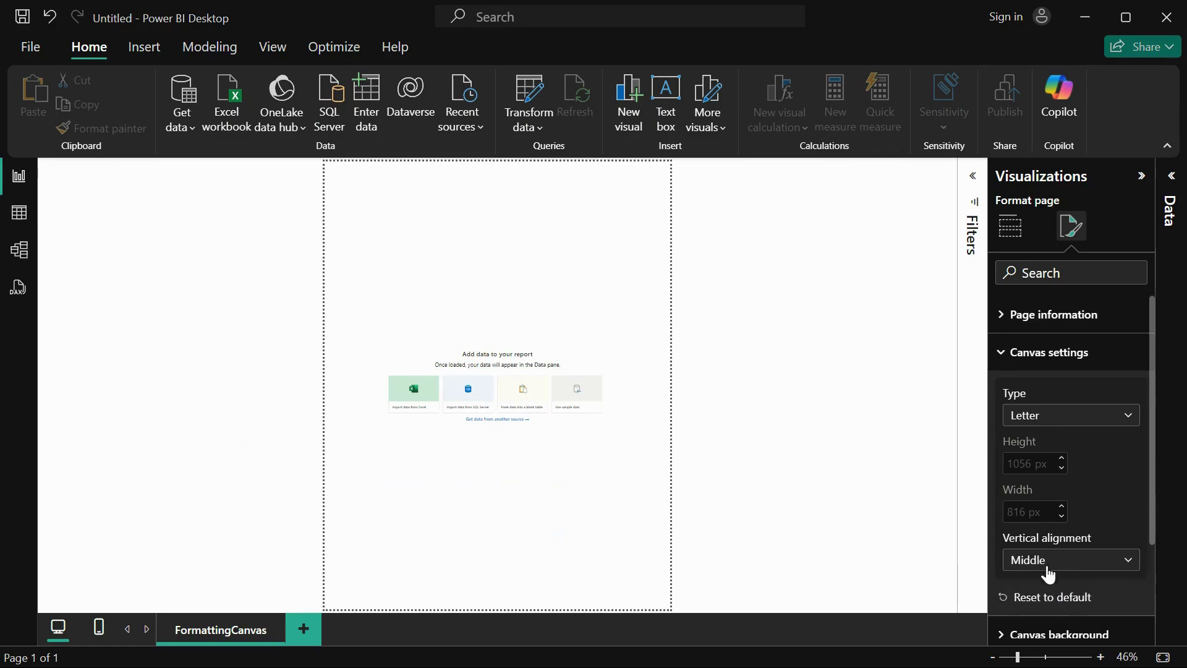
{"action": "left_click", "coordinate": [1046, 562]}
{"action": "left_click", "coordinate": [1044, 581]}
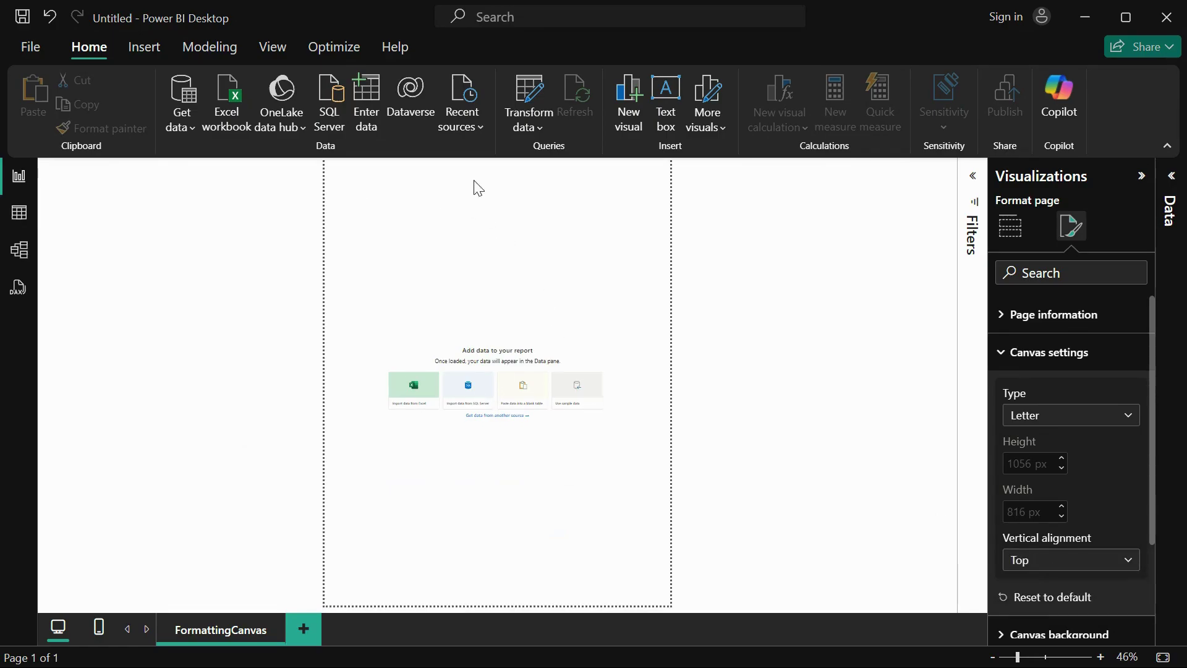
{"action": "left_click", "coordinate": [1061, 560]}
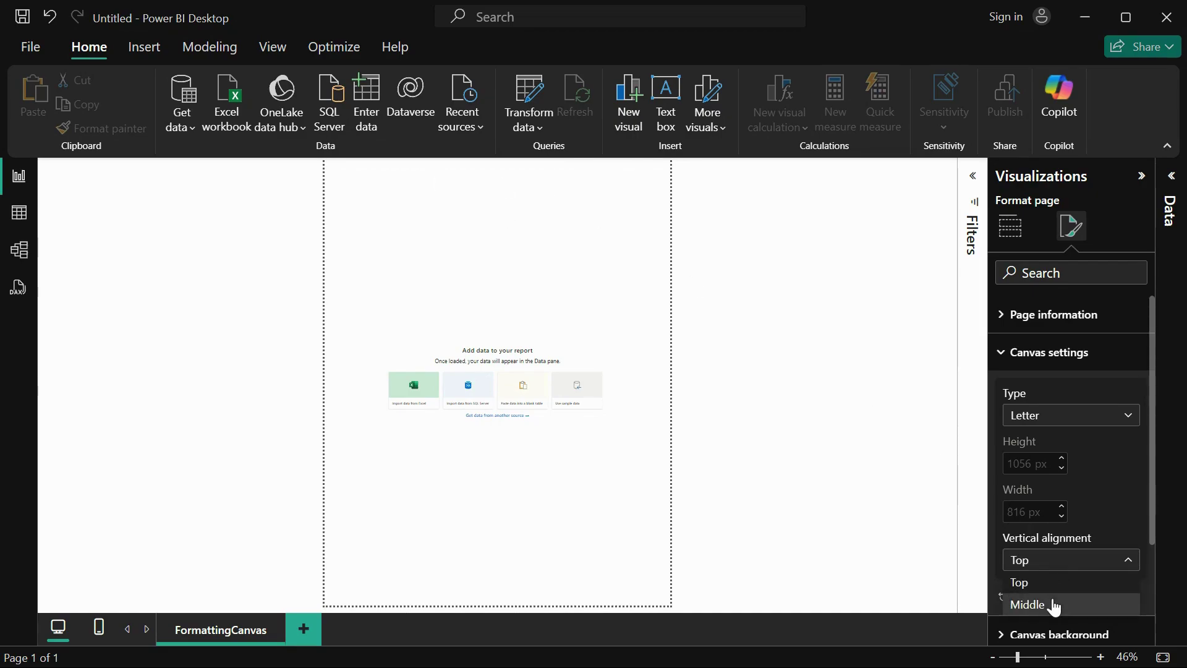
{"action": "left_click", "coordinate": [1052, 605]}
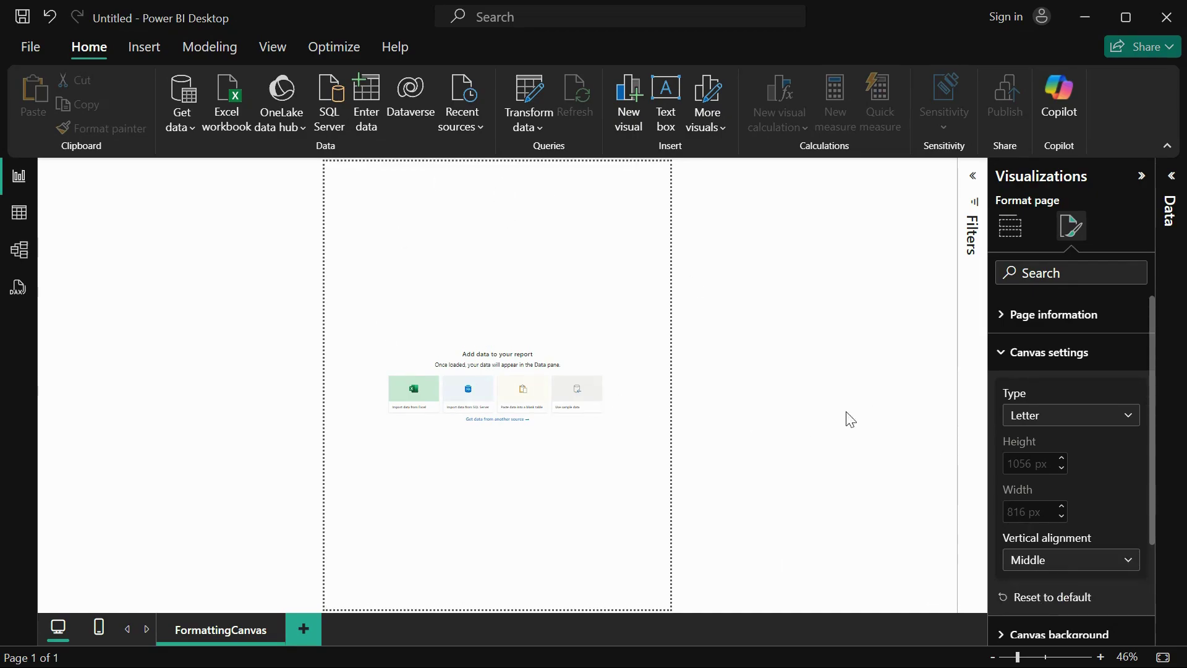
Step: Reset the canvas settings to their defaults and collapse them
{"action": "scroll", "coordinate": [1029, 512], "scroll_direction": "down", "scroll_amount": 2}
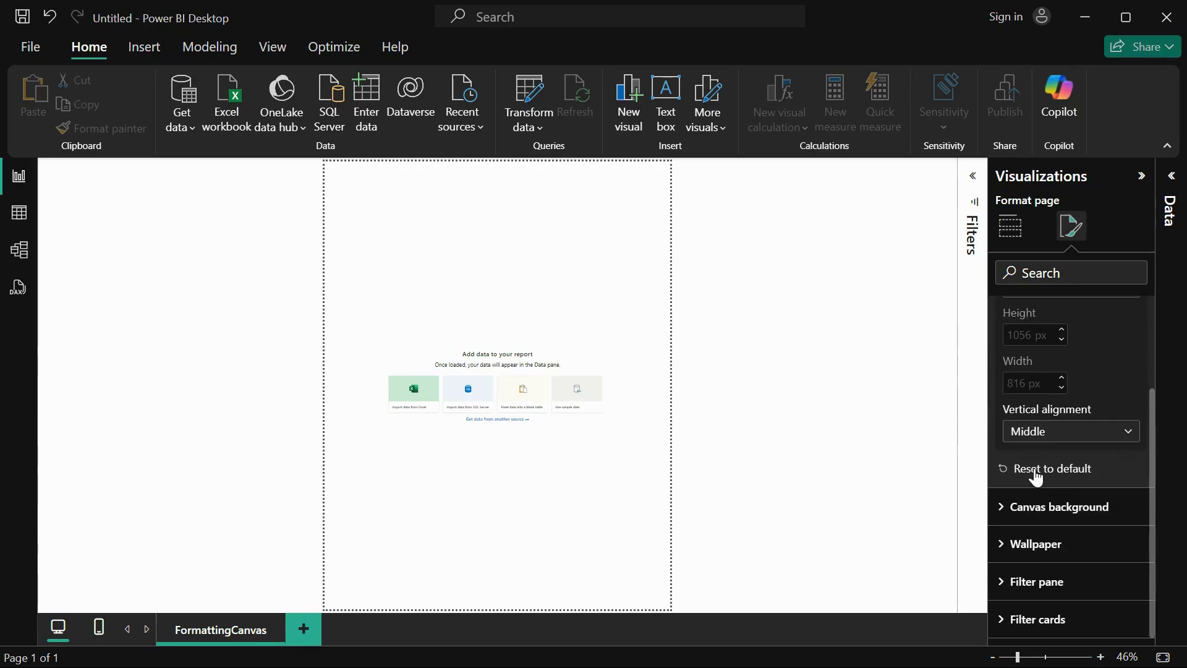
{"action": "left_click", "coordinate": [1074, 473]}
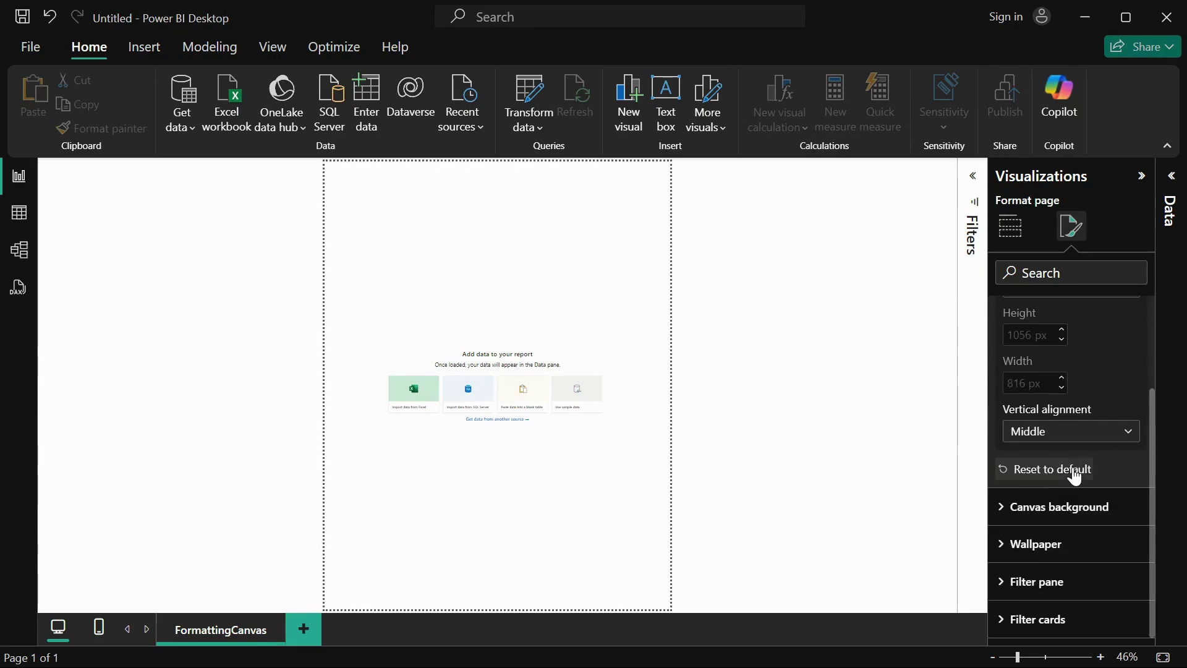
{"action": "scroll", "coordinate": [1095, 371], "scroll_direction": "up", "scroll_amount": 2}
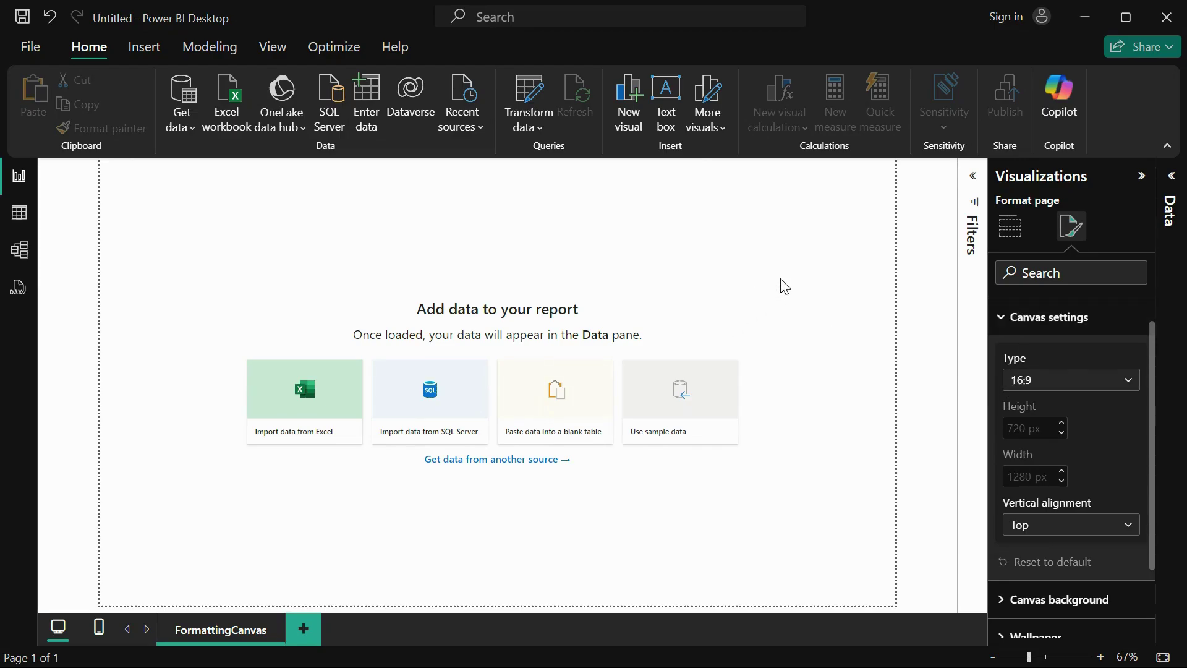
{"action": "left_click", "coordinate": [1003, 320]}
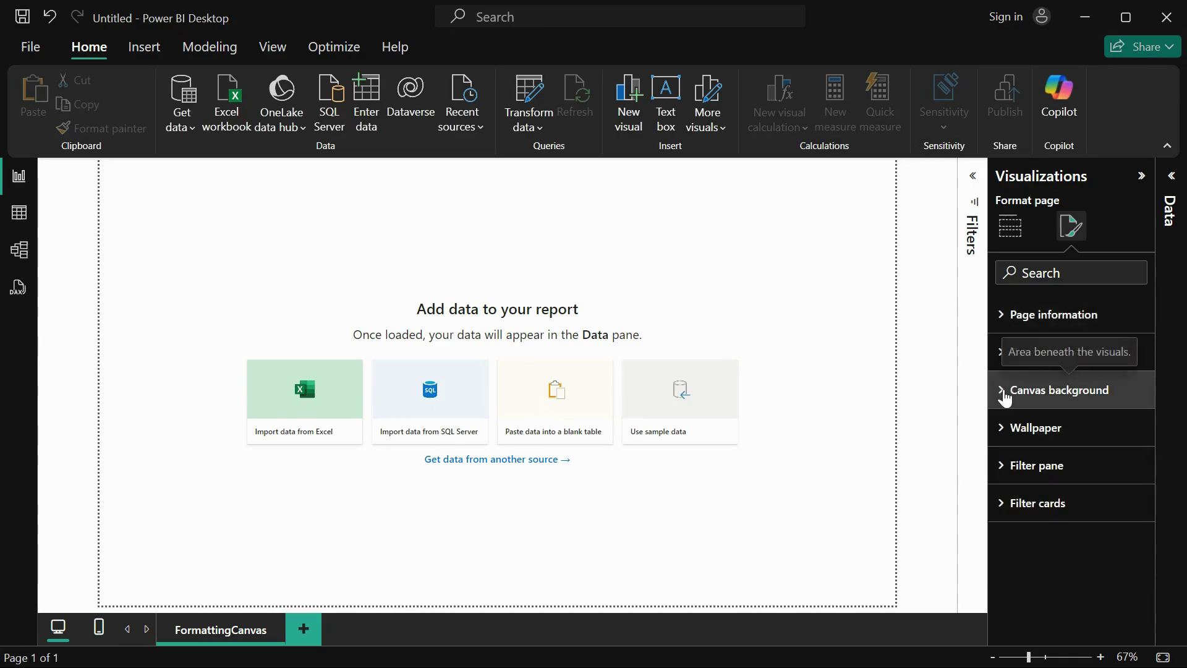
Step: Set the canvas background color to a dark gray theme shade and its transparency to 0%
{"action": "left_click", "coordinate": [1056, 405]}
{"action": "scroll", "coordinate": [1095, 436], "scroll_direction": "down", "scroll_amount": 2}
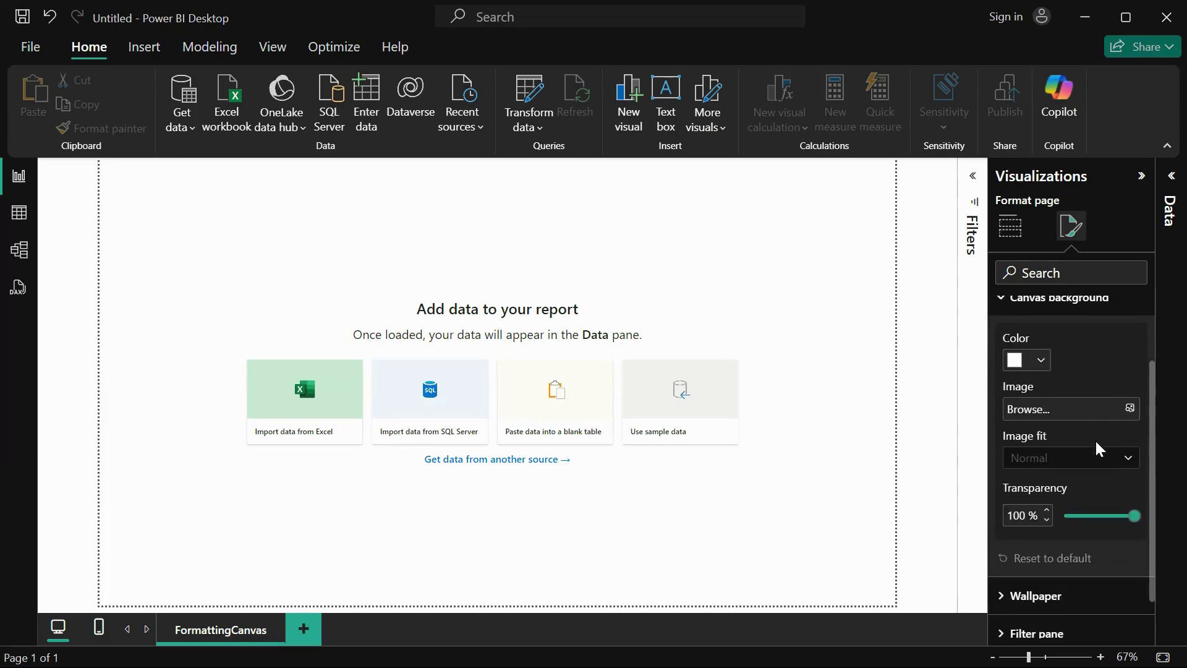
{"action": "scroll", "coordinate": [1082, 448], "scroll_direction": "up", "scroll_amount": 2}
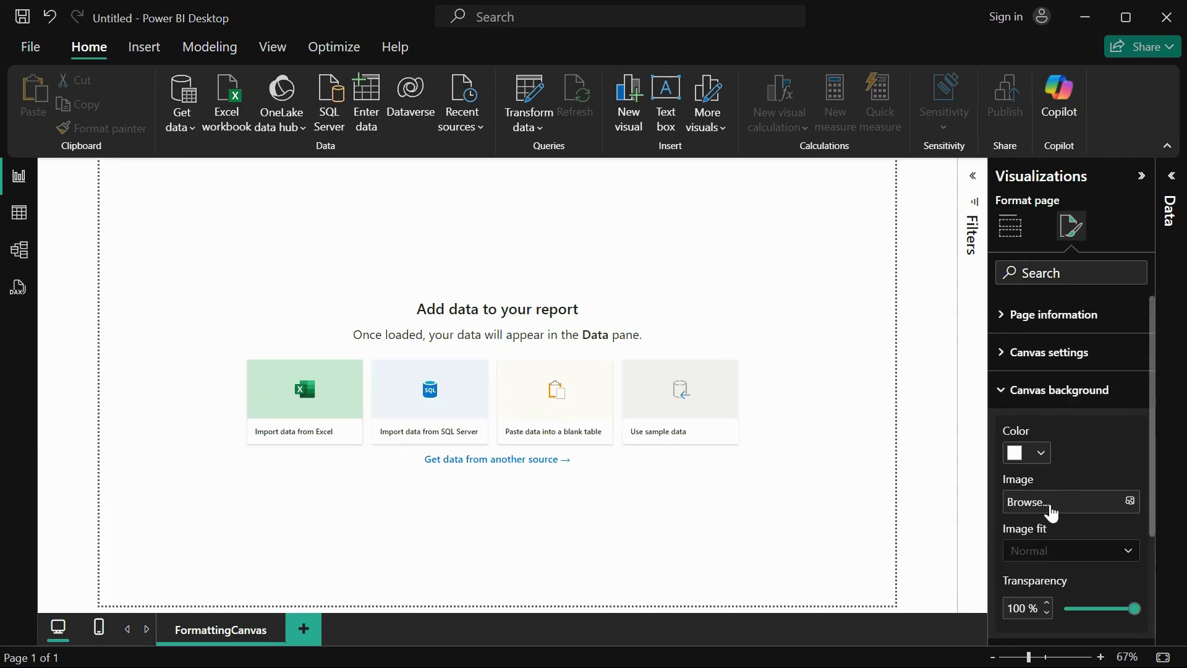
{"action": "left_click", "coordinate": [1041, 456]}
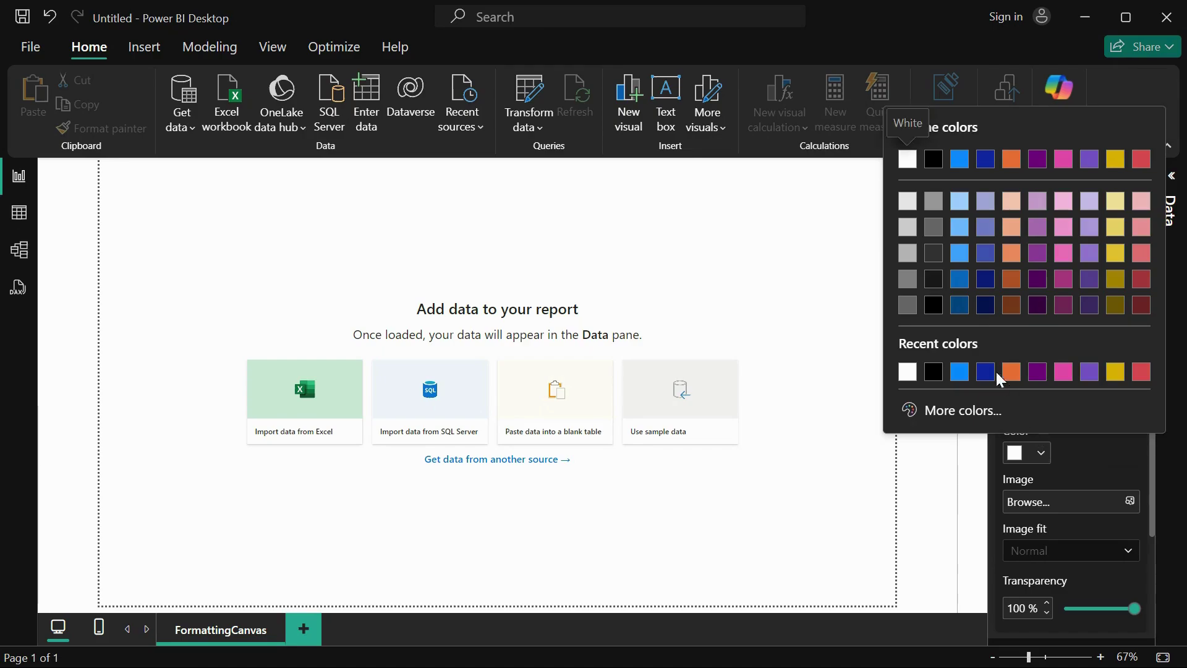
{"action": "left_click", "coordinate": [935, 227]}
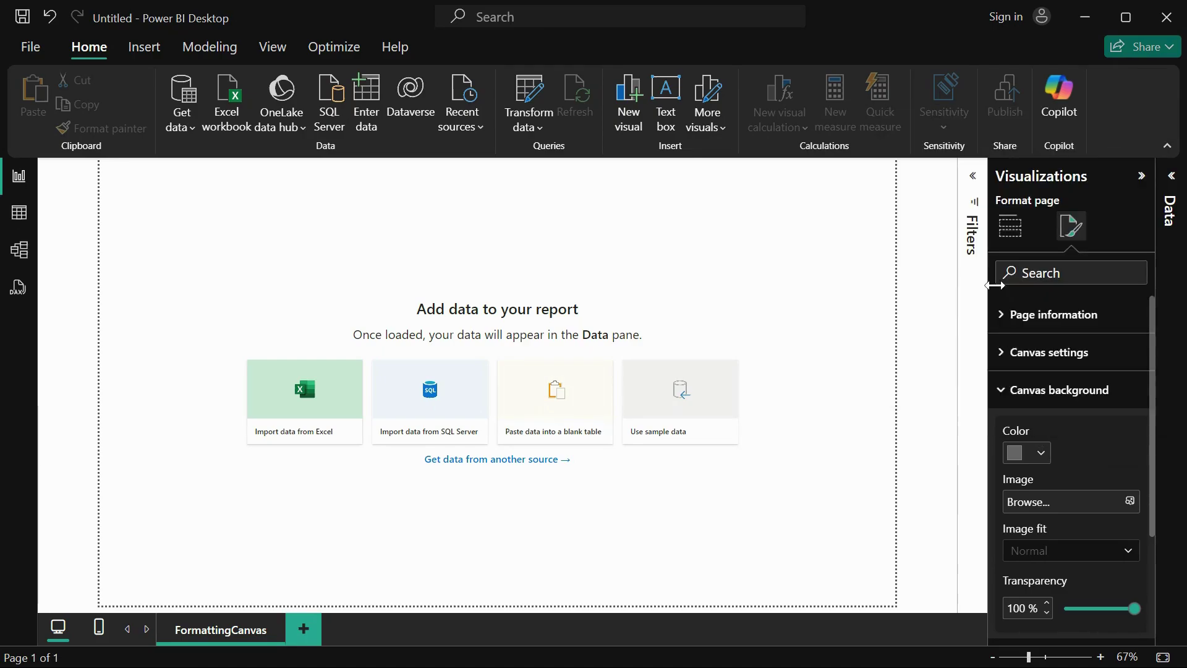
{"action": "left_click_drag", "start_coordinate": [1135, 604], "coordinate": [992, 577]}
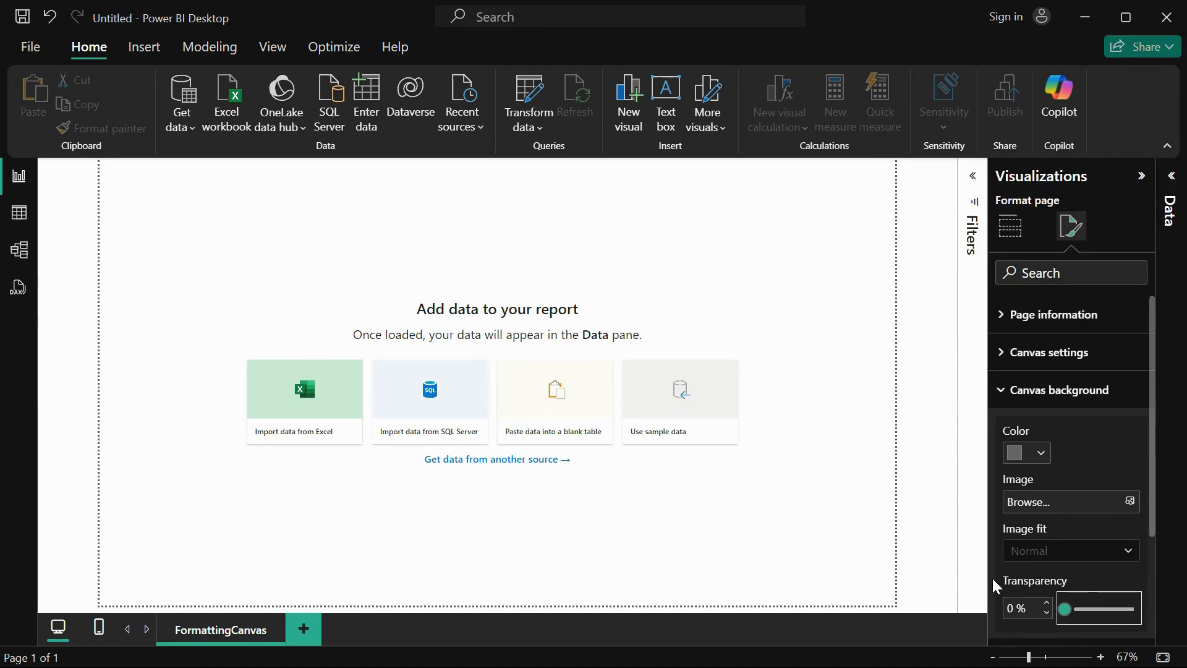
Step: Vary the gray canvas background's transparency to 48%, 100%, 28% and finally 3% to compare the effect
{"action": "left_click_drag", "start_coordinate": [1073, 611], "coordinate": [1098, 610]}
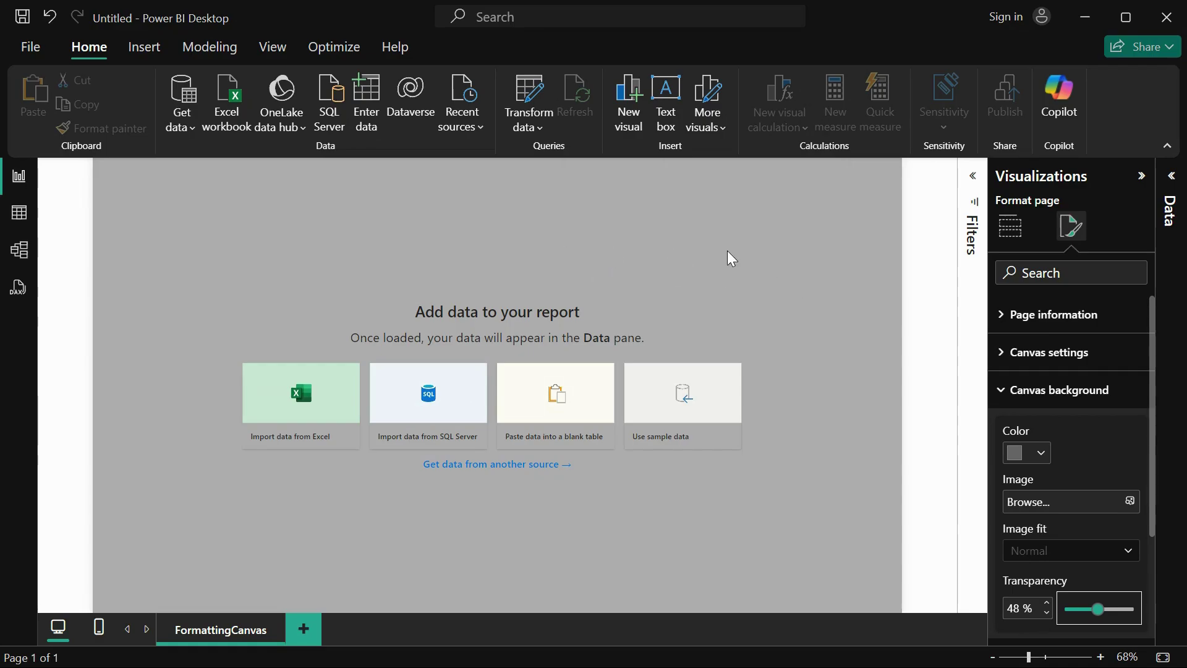
{"action": "left_click_drag", "start_coordinate": [1099, 606], "coordinate": [1135, 595]}
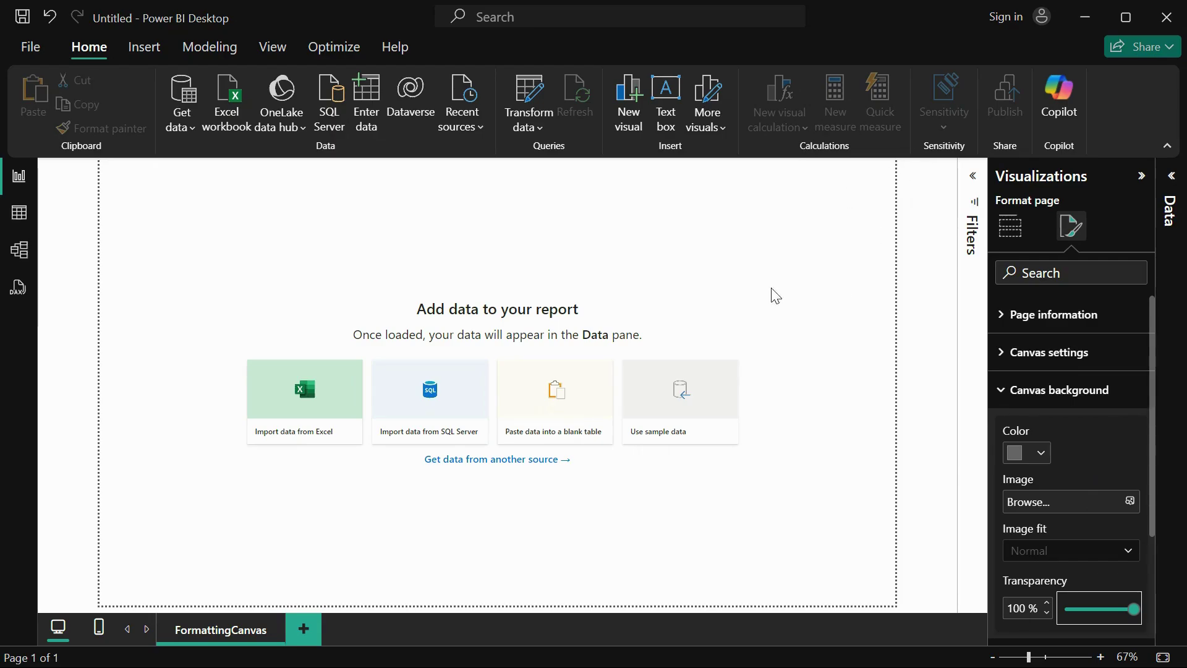
{"action": "left_click_drag", "start_coordinate": [1136, 601], "coordinate": [1084, 601]}
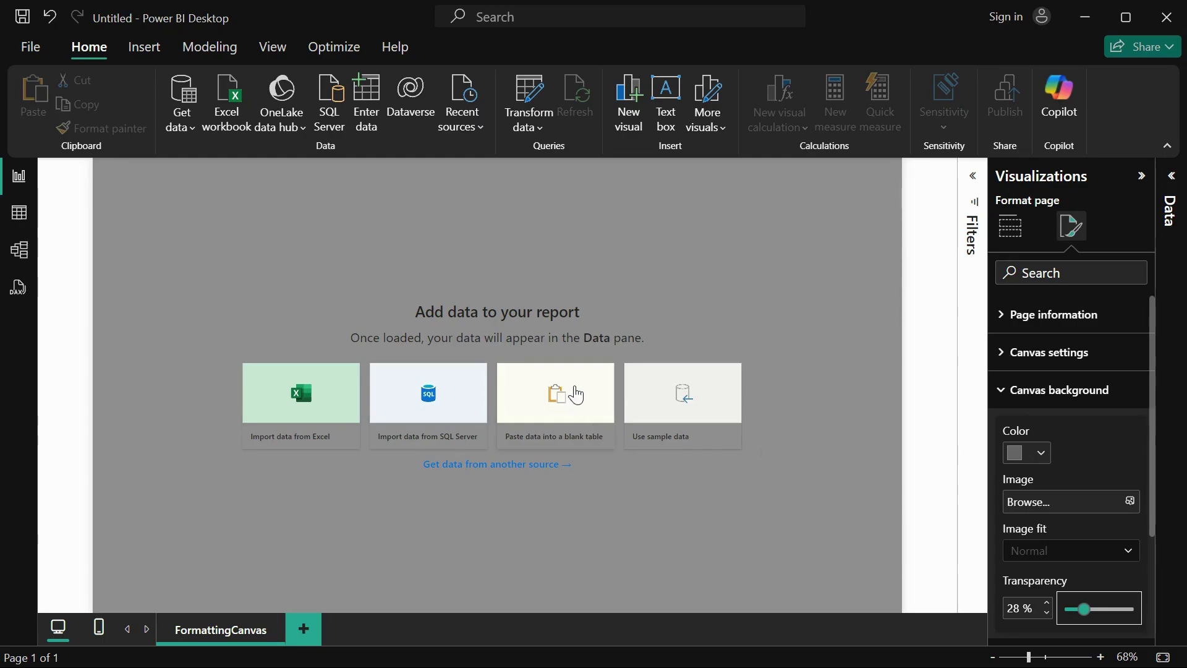
{"action": "left_click_drag", "start_coordinate": [1084, 613], "coordinate": [1064, 609]}
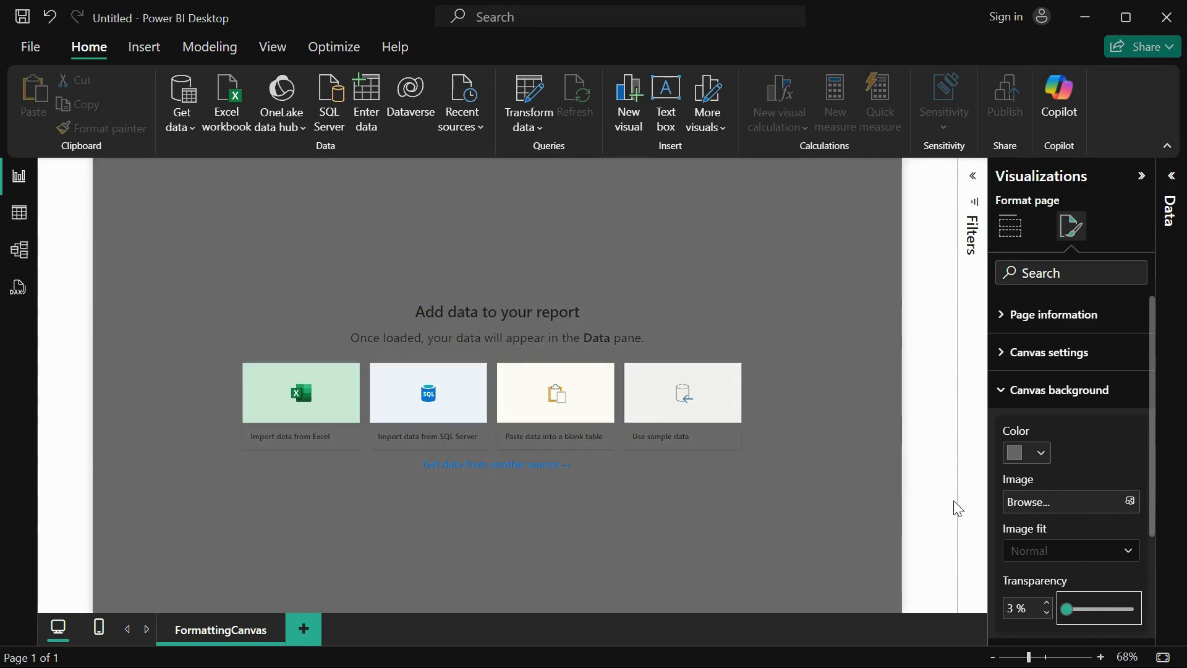
Step: Add the VLOOKUPVSHLOOKUP .jpeg picture from the Downloads folder as the canvas background image
{"action": "left_click", "coordinate": [1043, 510]}
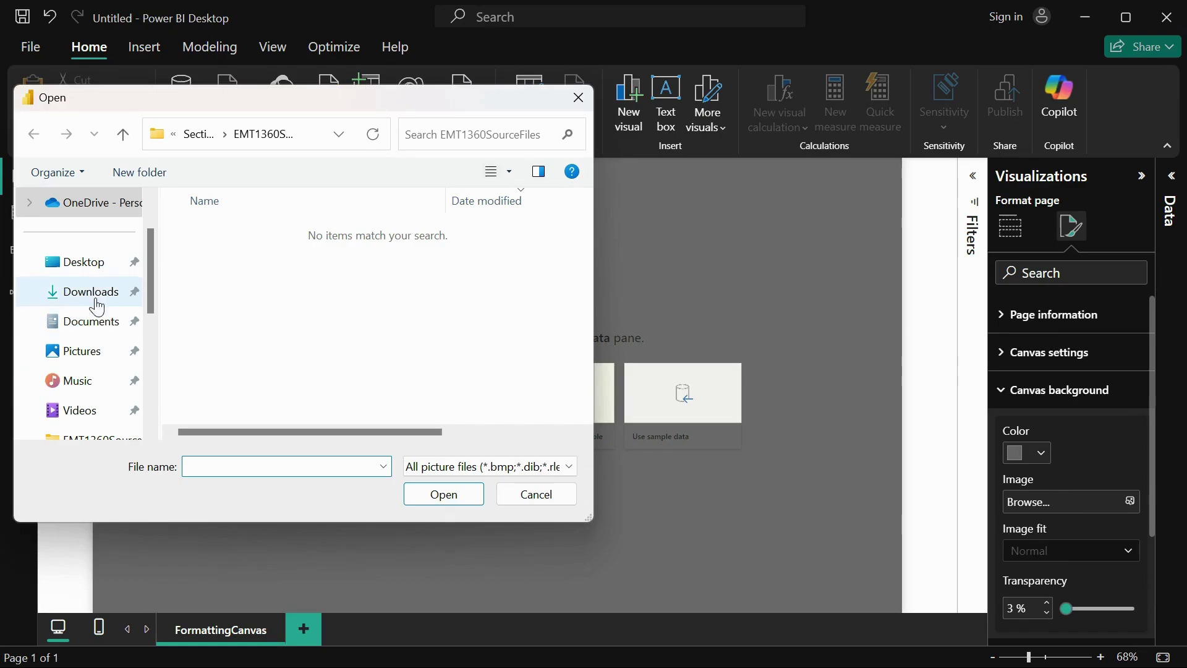
{"action": "left_click", "coordinate": [97, 306]}
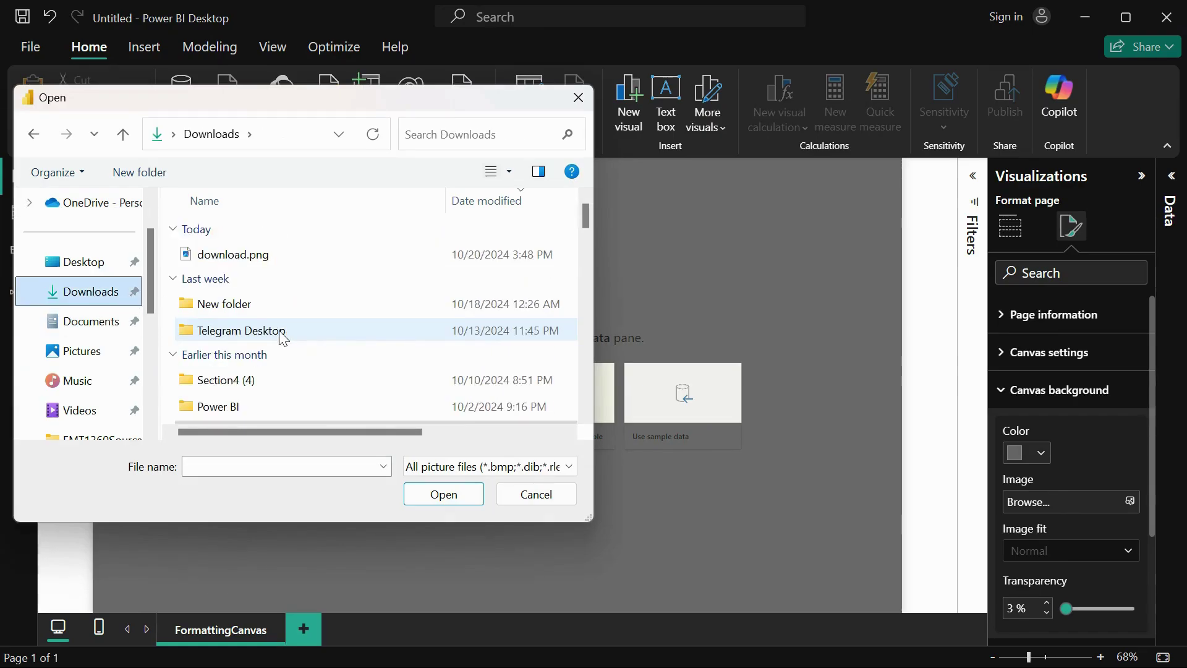
{"action": "scroll", "coordinate": [284, 339], "scroll_direction": "down", "scroll_amount": 2}
{"action": "left_click", "coordinate": [275, 331]}
{"action": "left_click", "coordinate": [438, 500]}
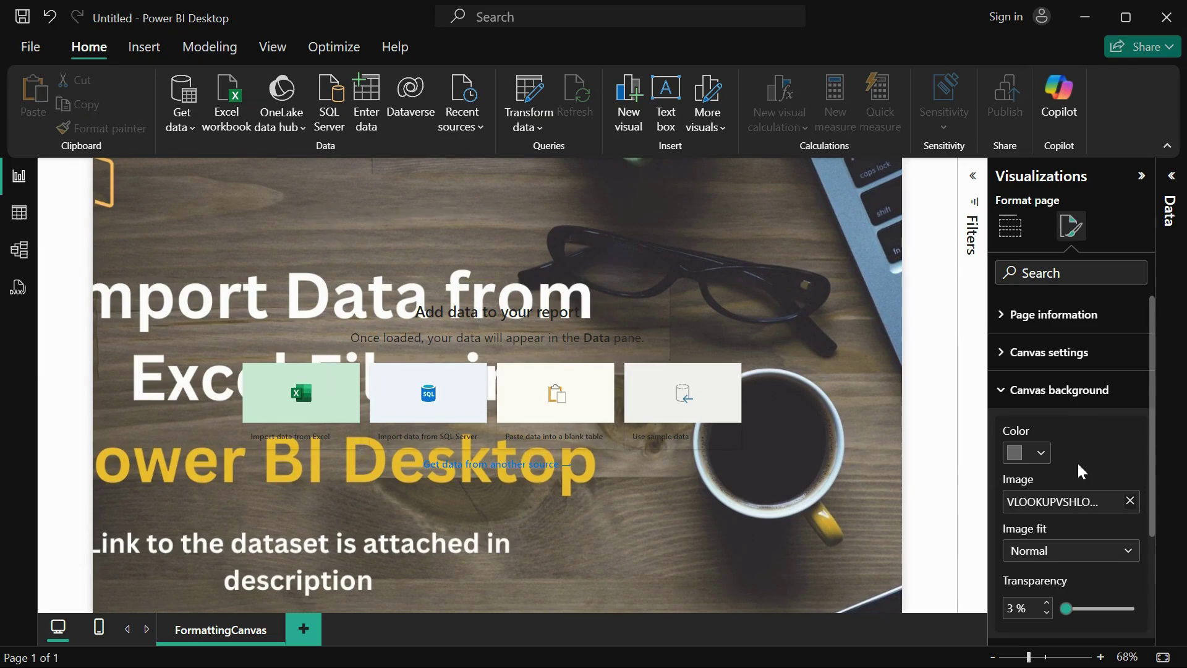
Step: Change the canvas background image's fit to Fit and on to Fill to compare them
{"action": "scroll", "coordinate": [1060, 496], "scroll_direction": "down", "scroll_amount": 2}
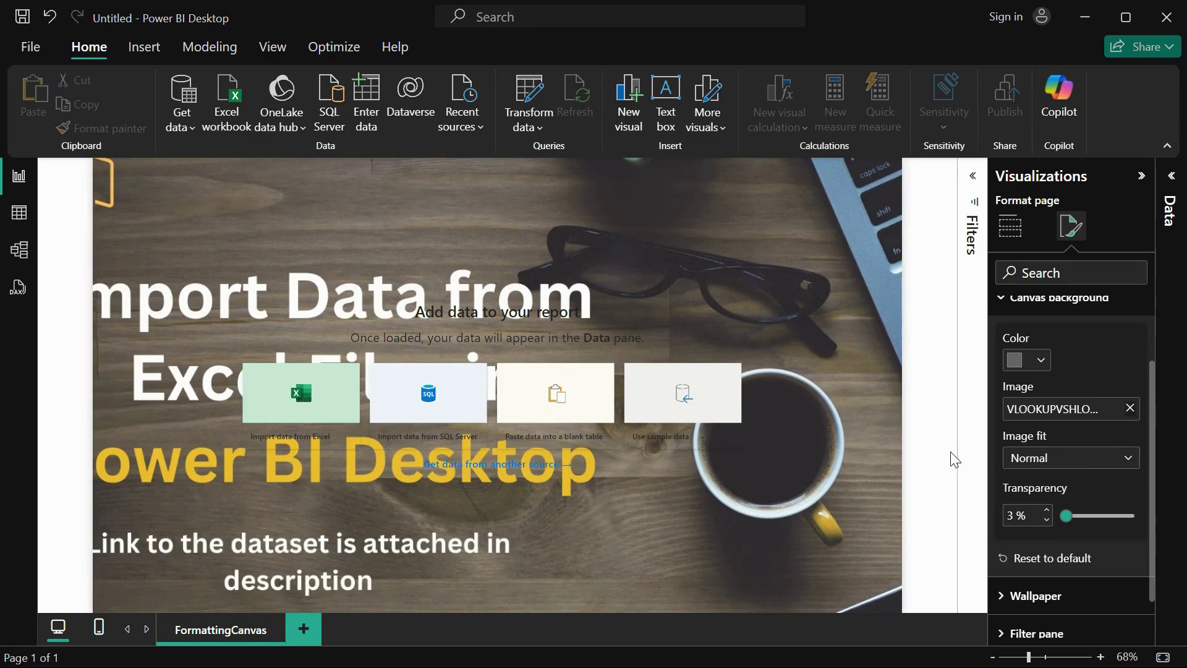
{"action": "left_click", "coordinate": [1014, 460]}
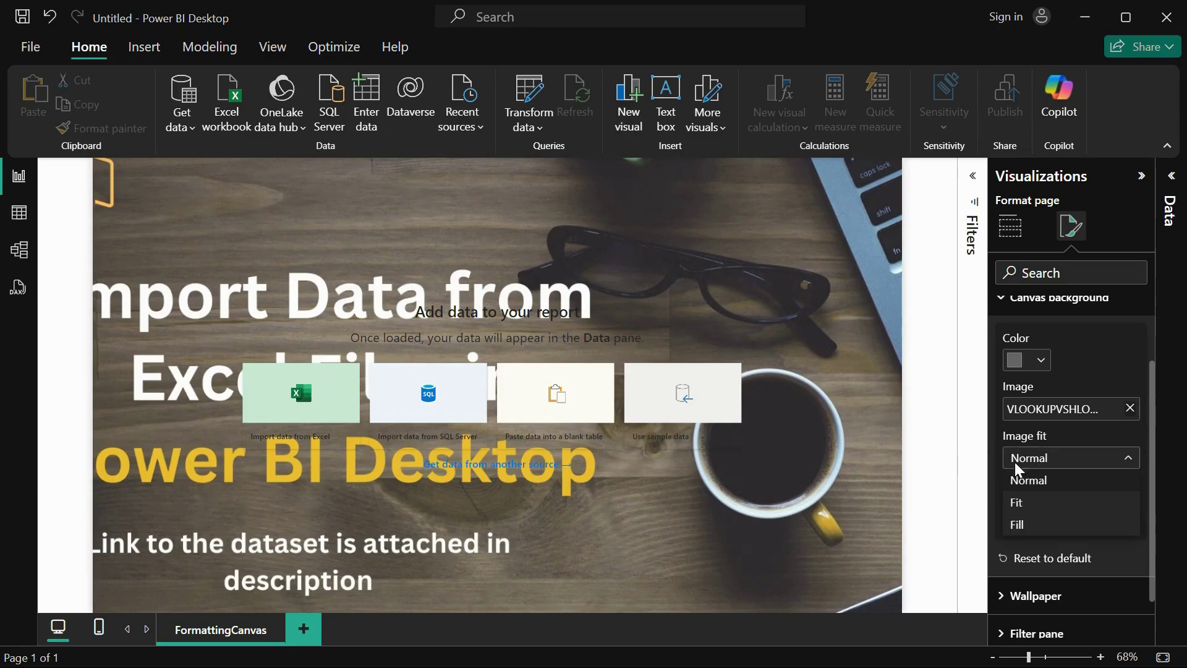
{"action": "left_click", "coordinate": [1027, 505]}
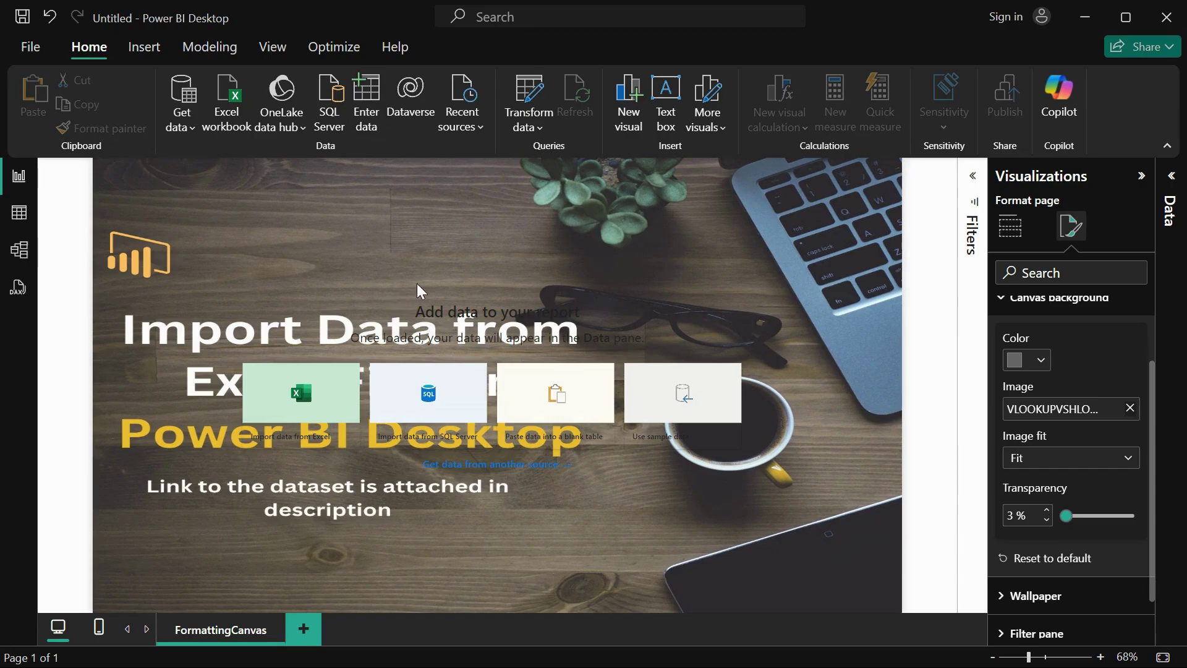
{"action": "left_click", "coordinate": [1042, 470]}
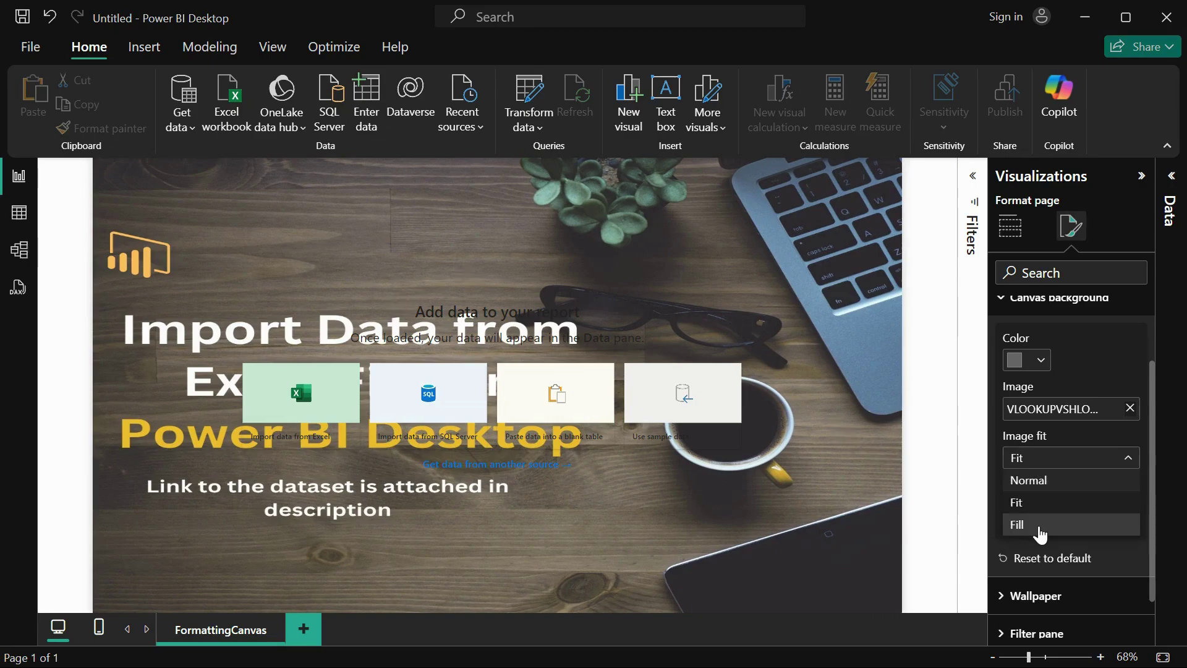
{"action": "left_click", "coordinate": [1041, 525]}
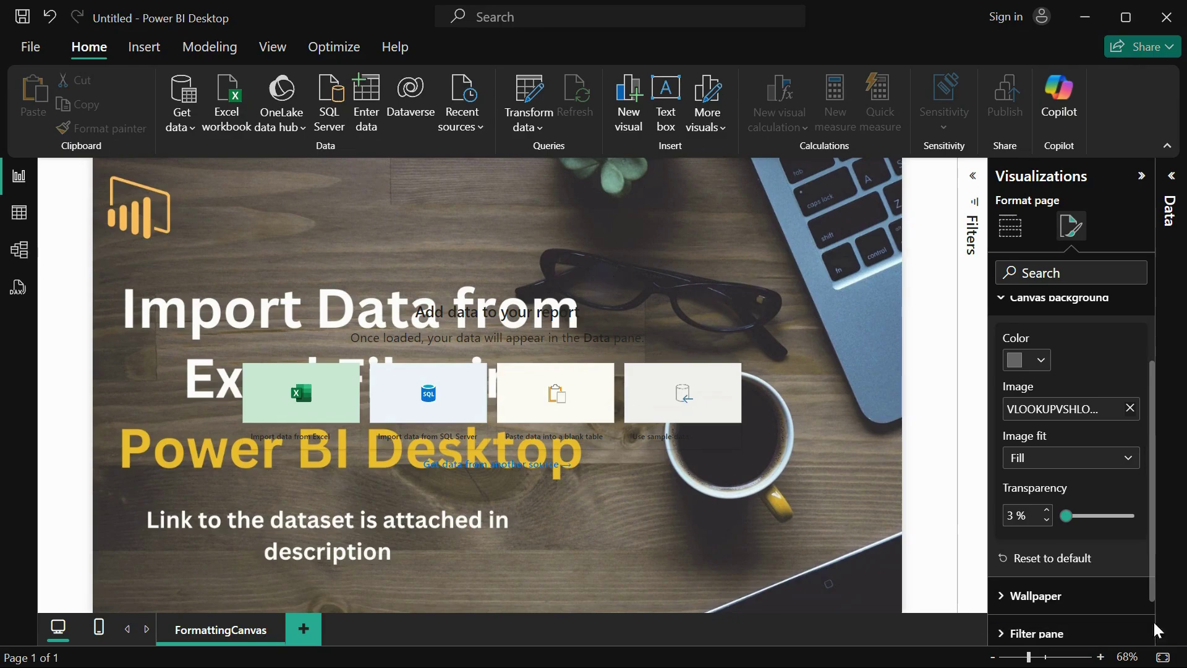
Step: Reset the canvas background to its default settings
{"action": "scroll", "coordinate": [1045, 597], "scroll_direction": "down", "scroll_amount": 2}
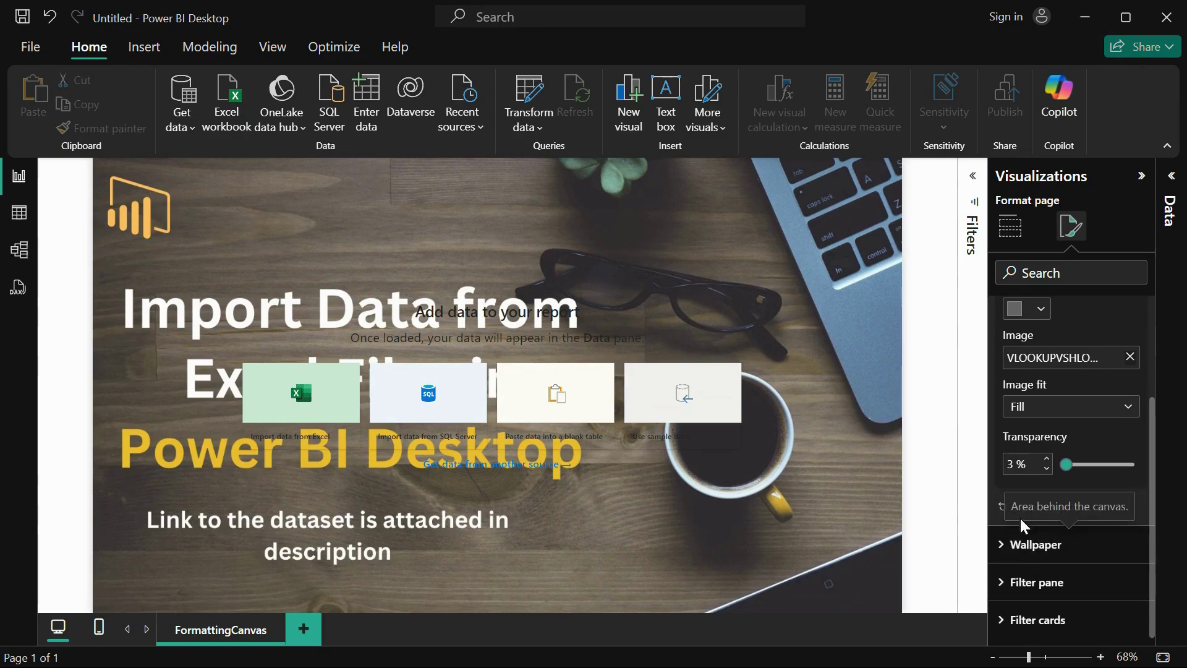
{"action": "left_click", "coordinate": [1041, 509]}
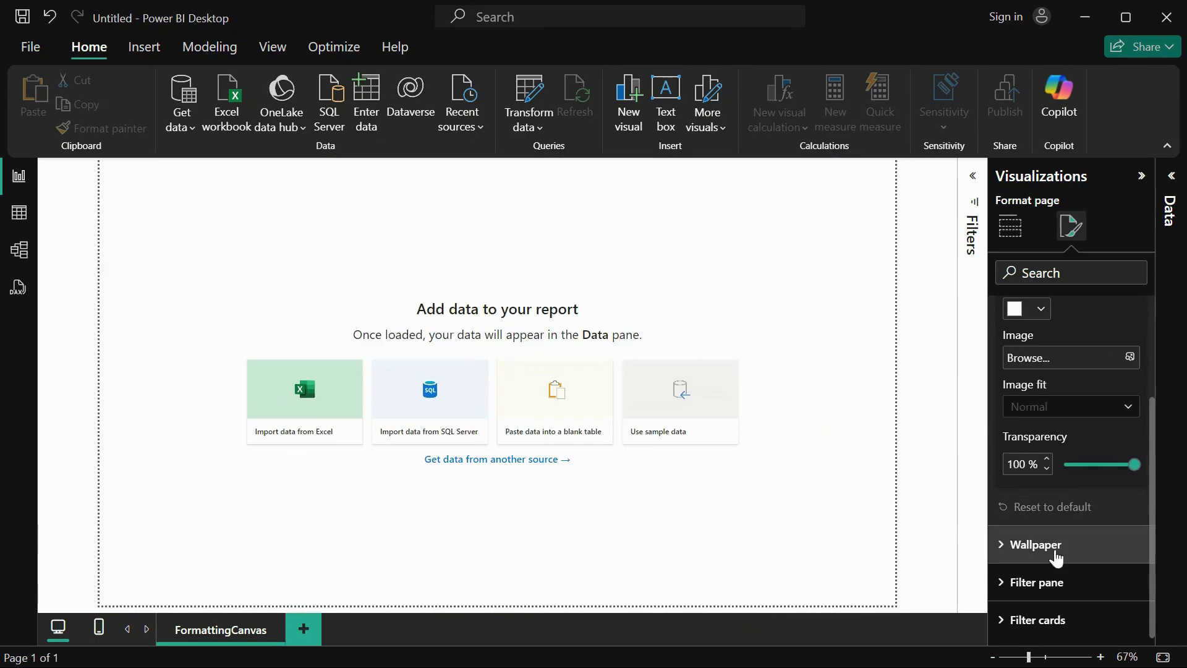
Step: Set the wallpaper color to the lightest tint of the dark blue theme color
{"action": "right_click", "coordinate": [1037, 548]}
{"action": "left_click", "coordinate": [1023, 547]}
{"action": "scroll", "coordinate": [1052, 544], "scroll_direction": "down", "scroll_amount": 3}
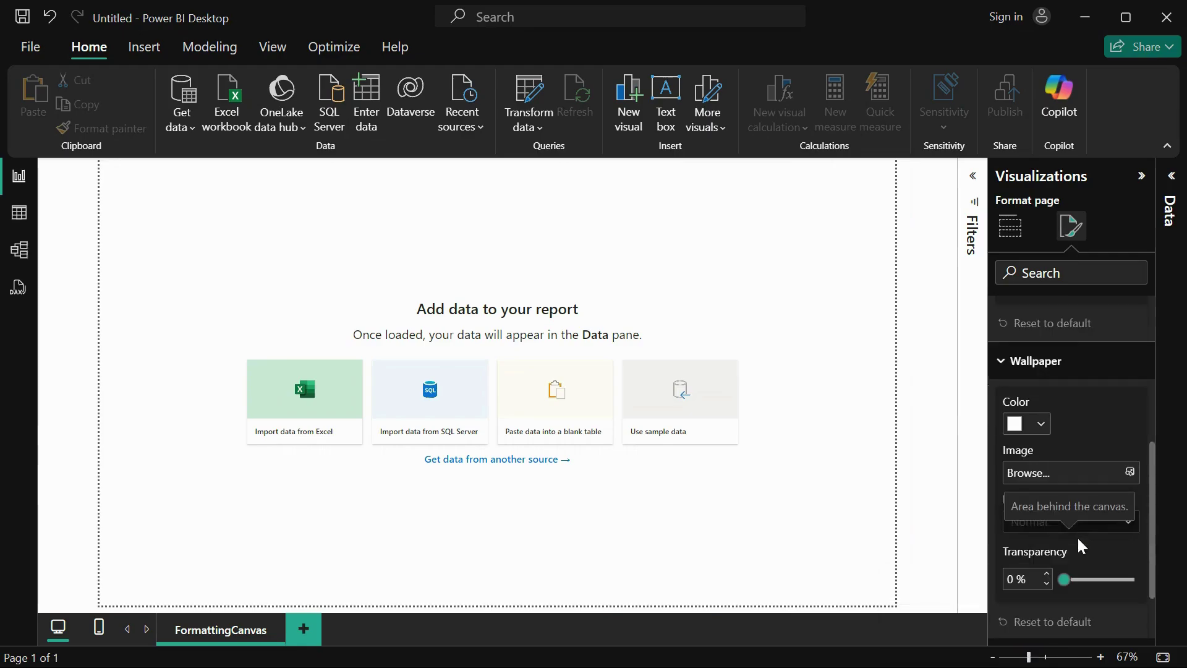
{"action": "left_click", "coordinate": [1038, 426]}
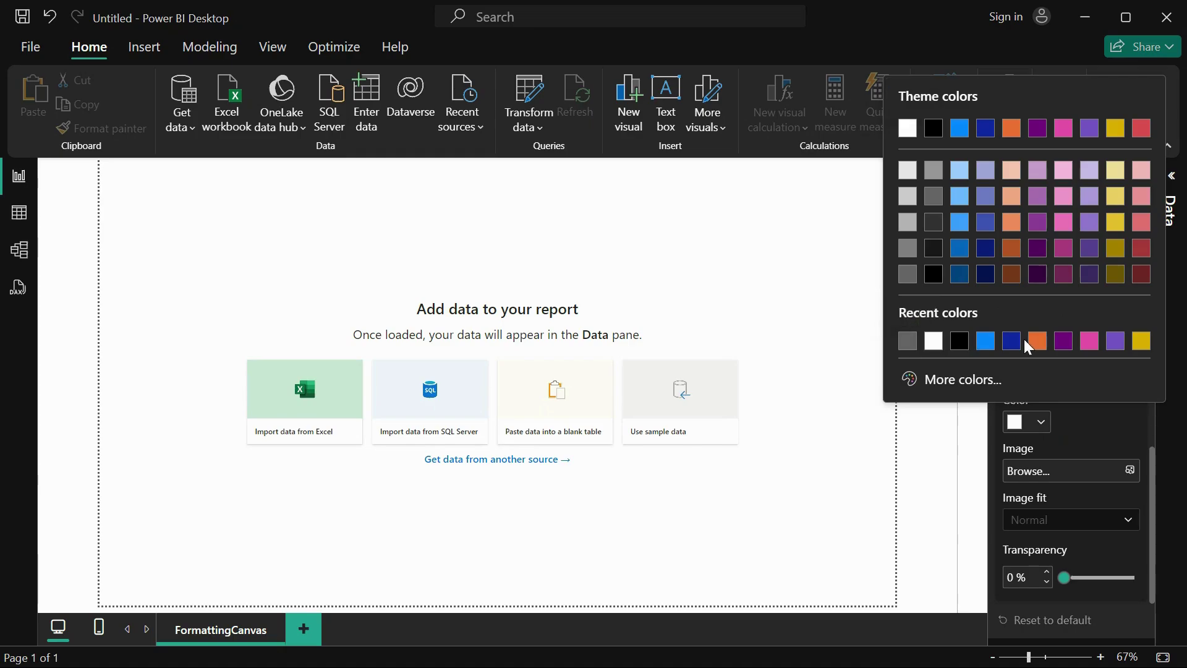
{"action": "left_click", "coordinate": [989, 178]}
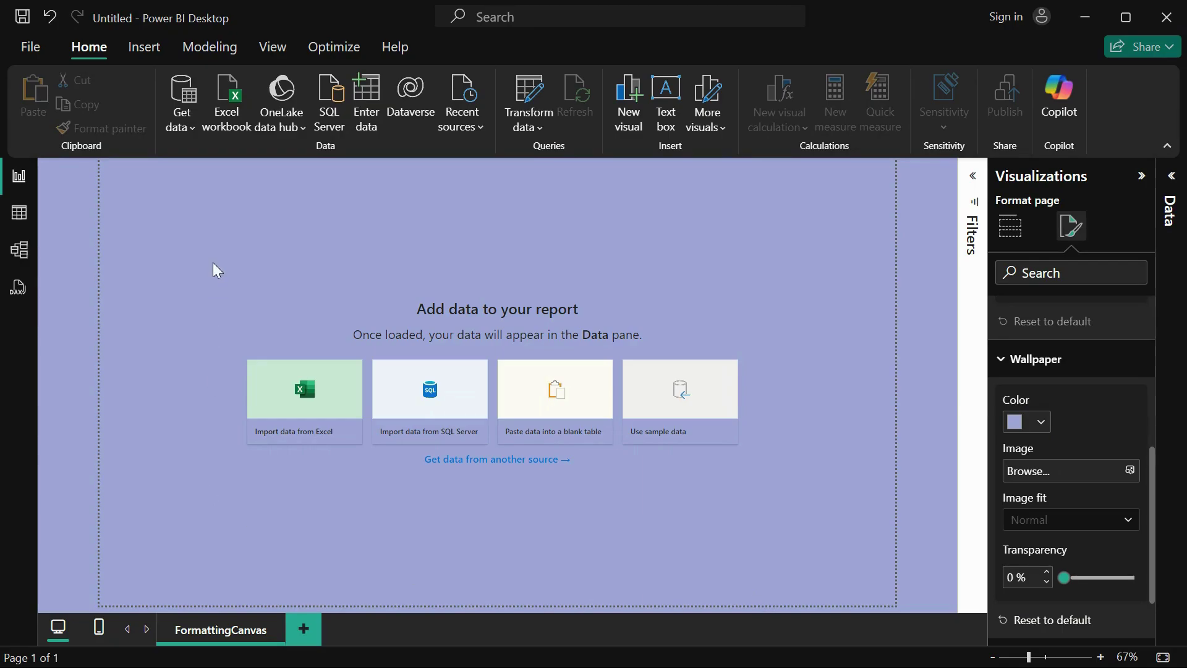
Step: Set the canvas background transparency to 0% and try light blue before choosing the lightest pink theme tint as its color
{"action": "scroll", "coordinate": [1041, 450], "scroll_direction": "up", "scroll_amount": 5}
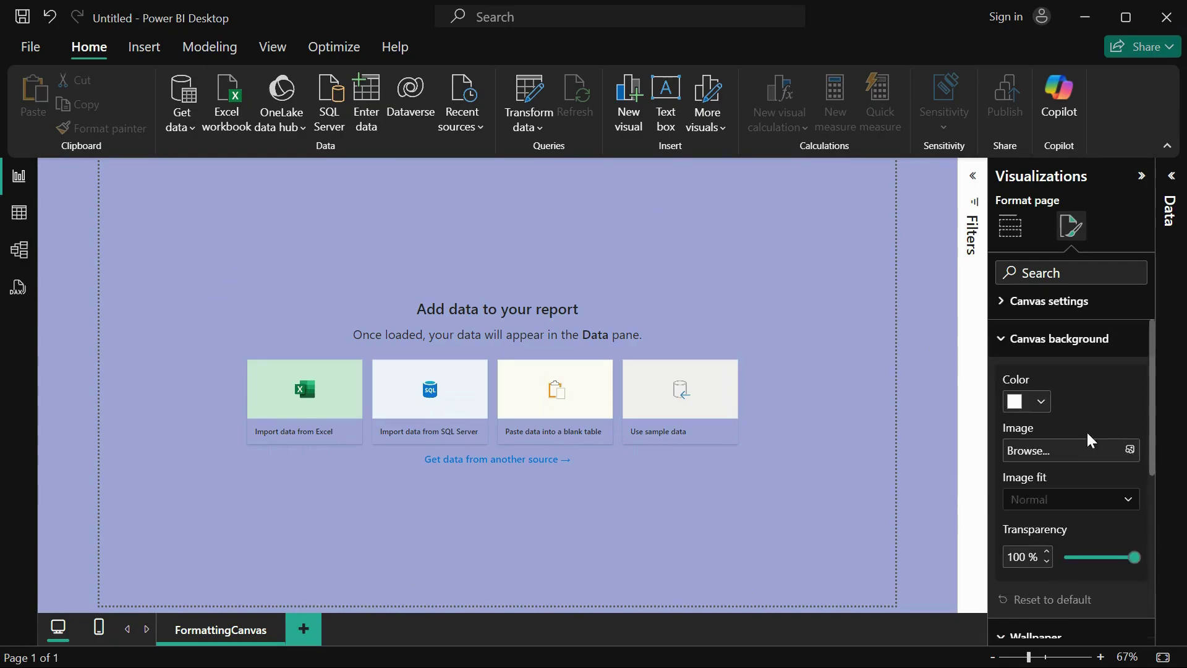
{"action": "left_click_drag", "start_coordinate": [1134, 558], "coordinate": [1059, 558]}
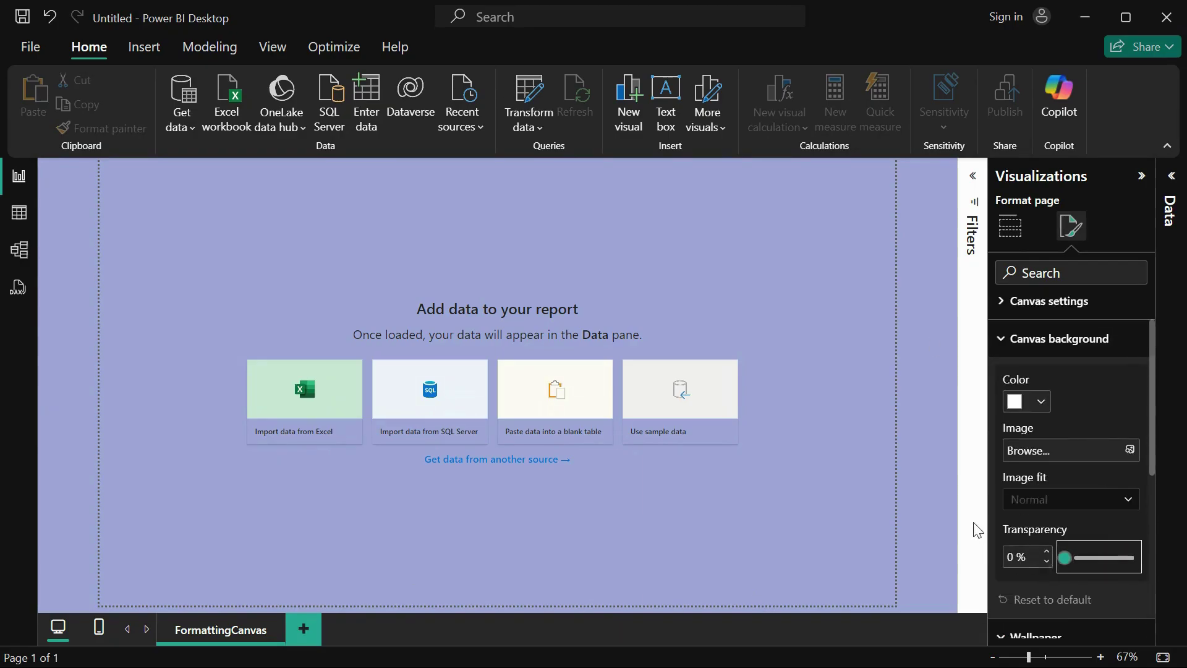
{"action": "left_click", "coordinate": [1043, 402]}
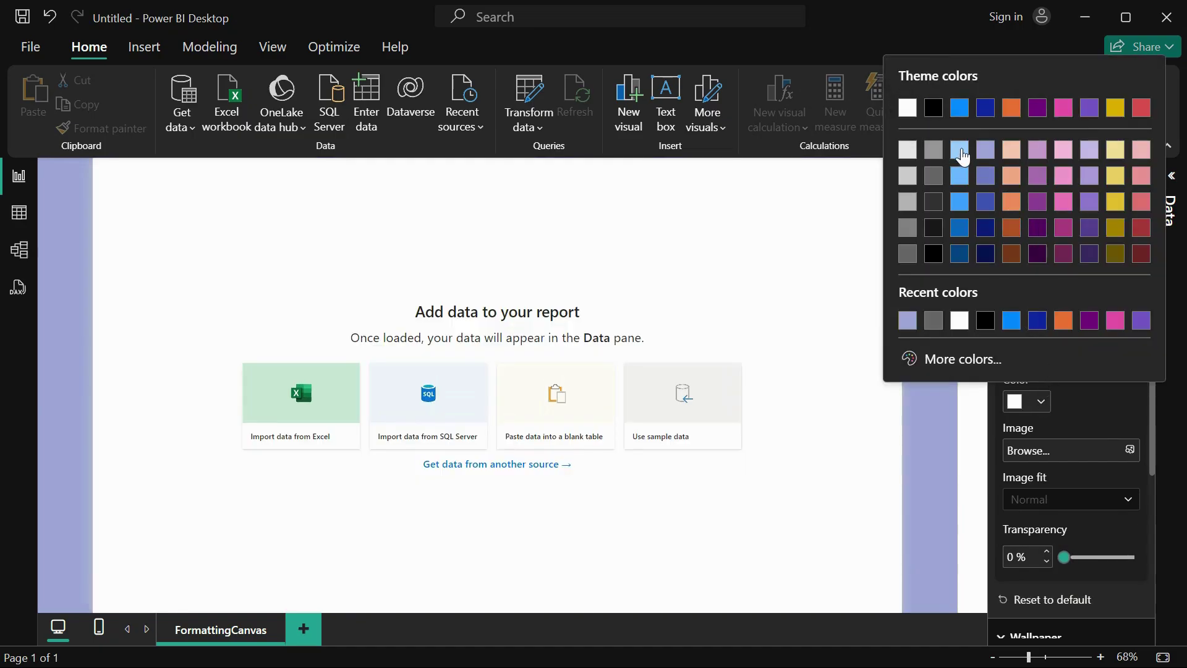
{"action": "left_click", "coordinate": [965, 151]}
{"action": "left_click", "coordinate": [1042, 402]}
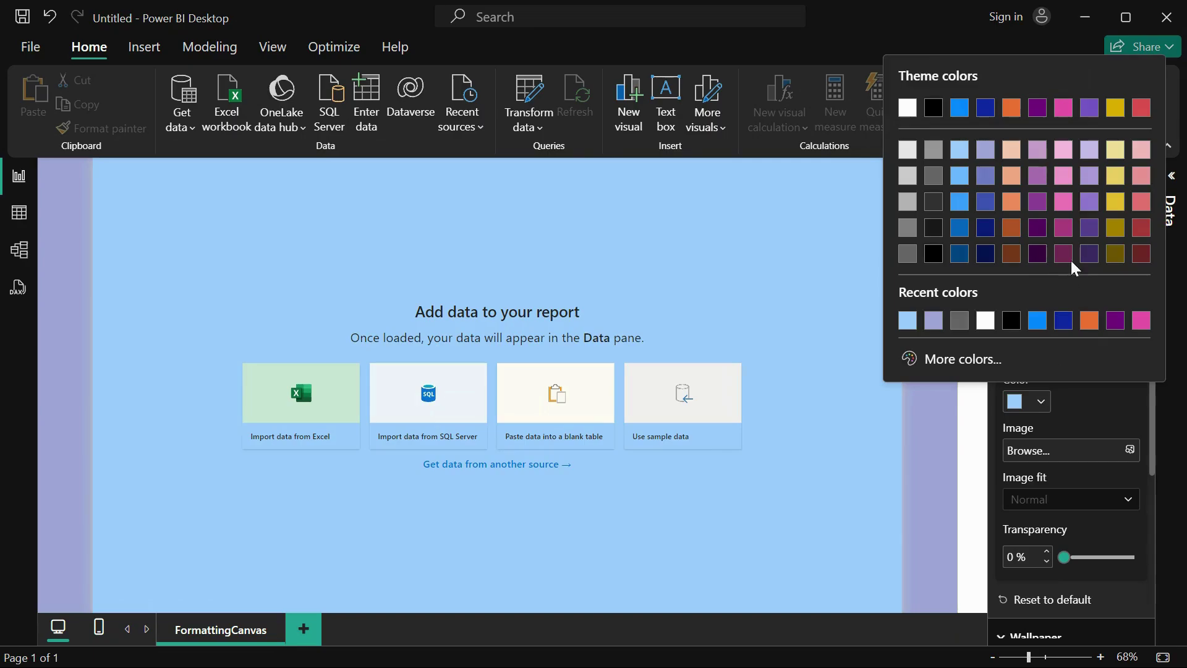
{"action": "left_click", "coordinate": [1062, 152]}
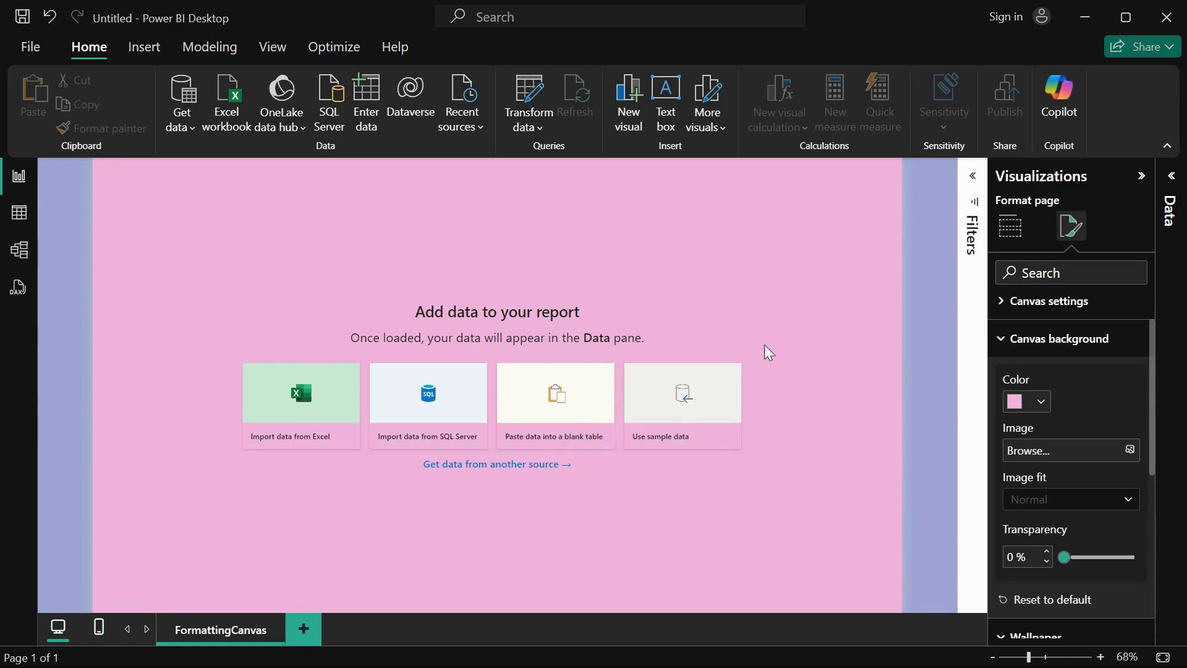
Step: Add the VLOOKUP VS HLOOKUP .png picture from Downloads as the wallpaper image and set its image fit to Fill
{"action": "scroll", "coordinate": [1039, 538], "scroll_direction": "down", "scroll_amount": 4}
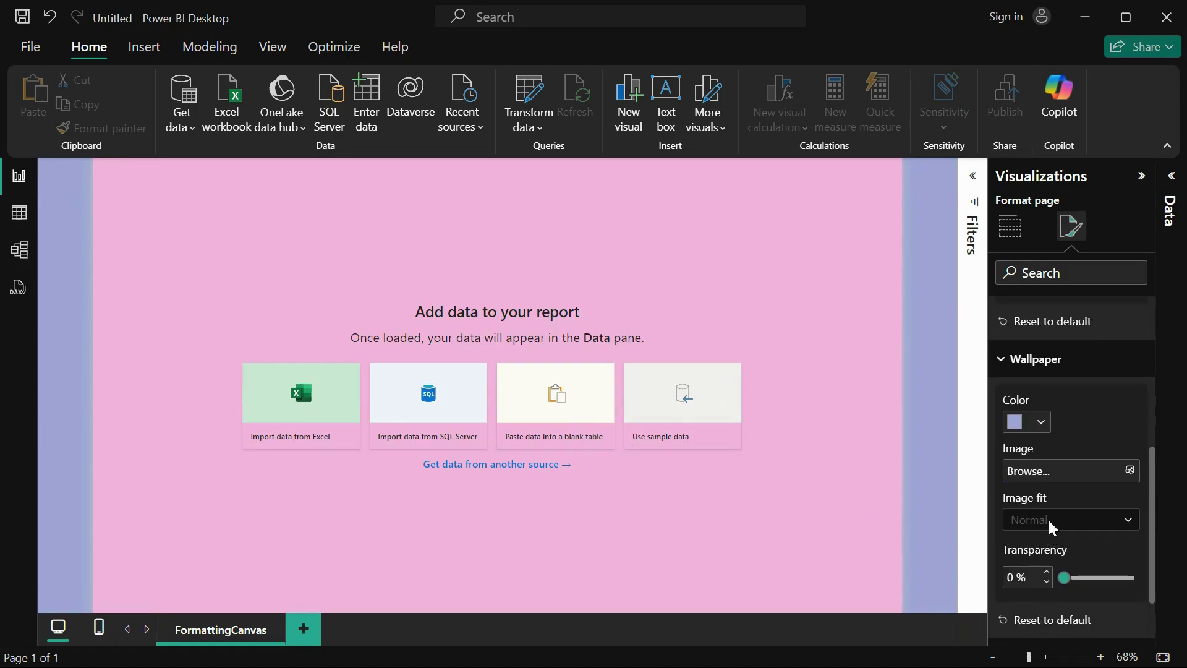
{"action": "scroll", "coordinate": [1049, 518], "scroll_direction": "down", "scroll_amount": 1}
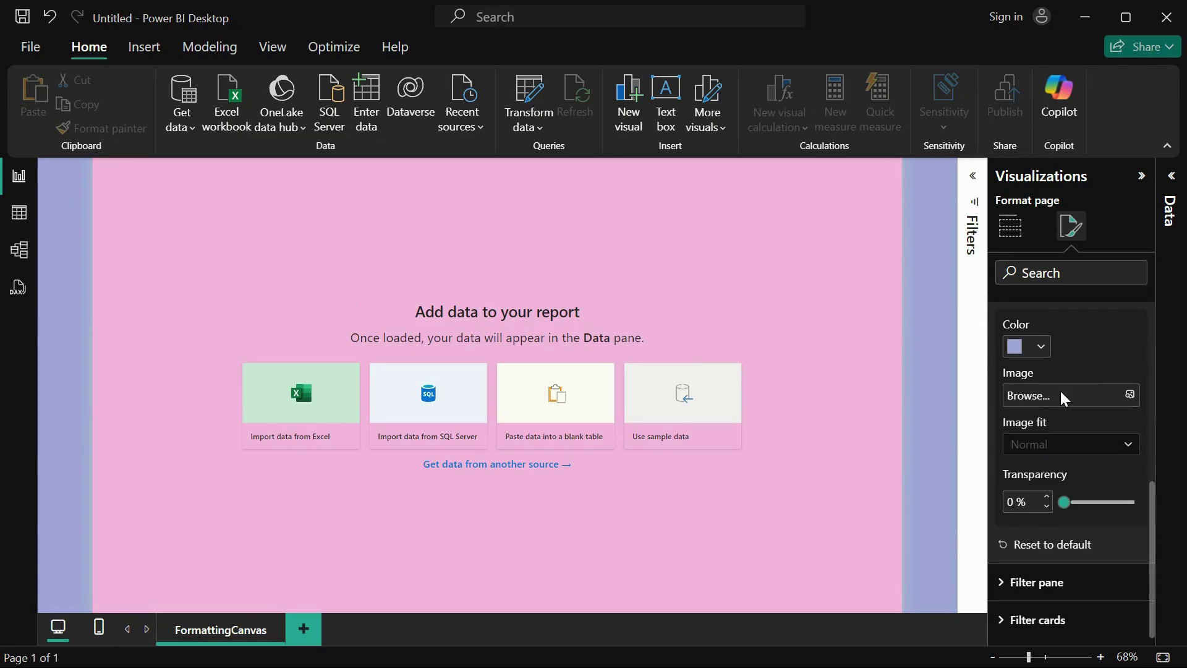
{"action": "left_click", "coordinate": [1061, 397]}
{"action": "scroll", "coordinate": [388, 373], "scroll_direction": "down", "scroll_amount": 2}
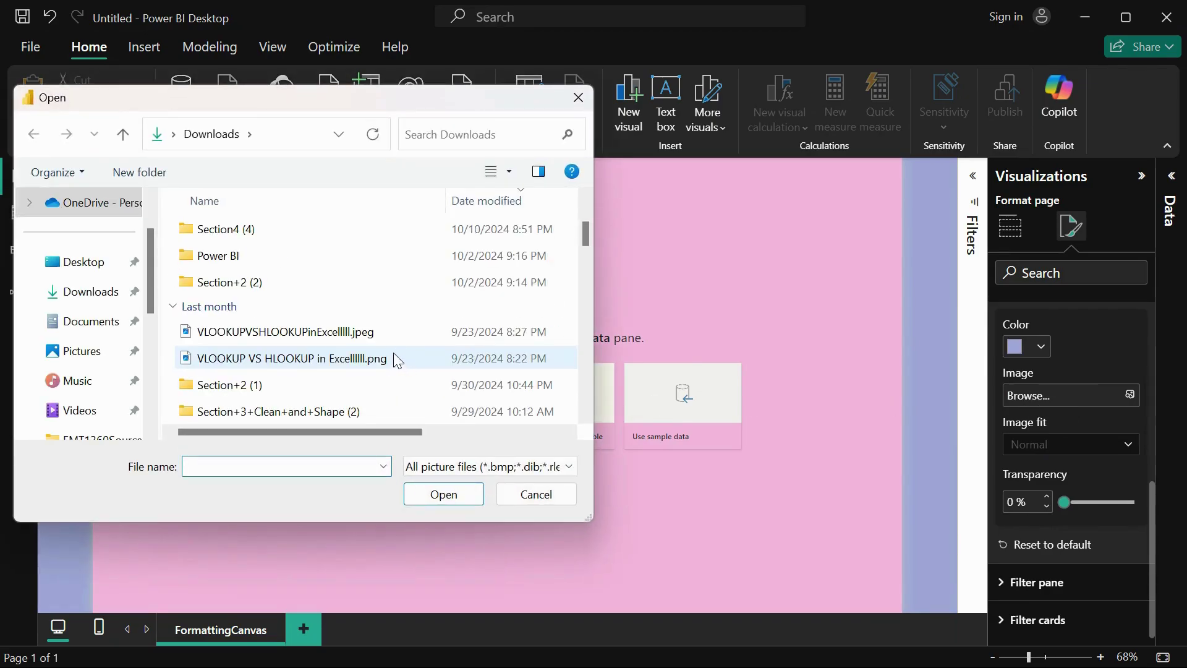
{"action": "left_click", "coordinate": [394, 353]}
{"action": "left_click", "coordinate": [450, 502]}
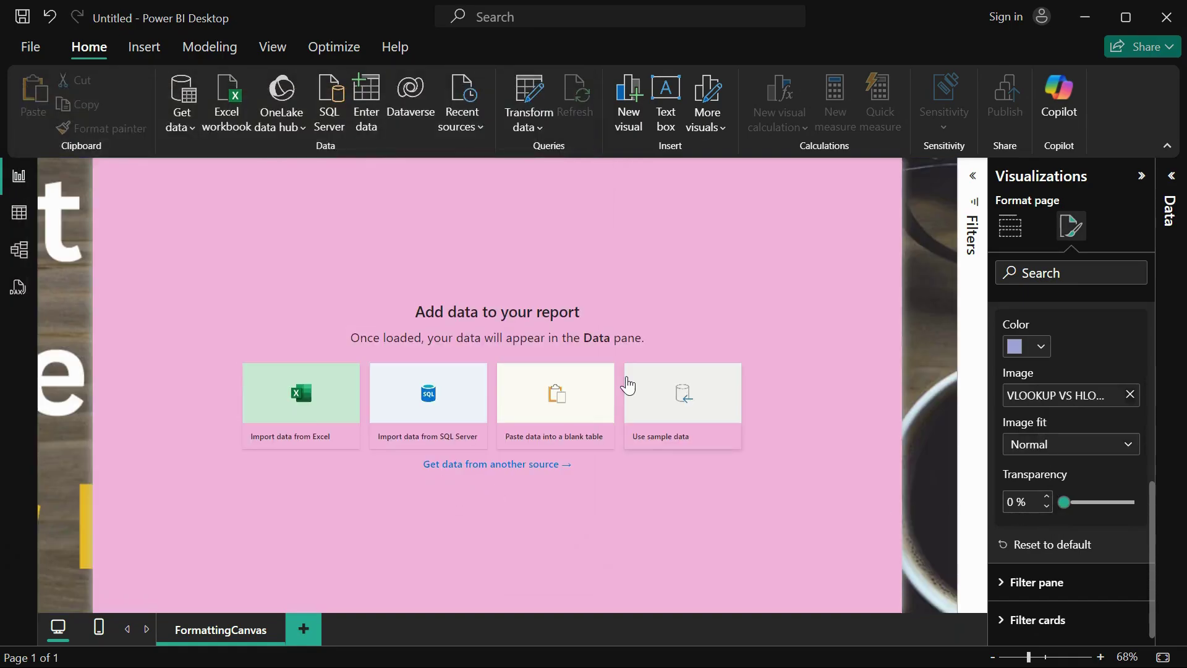
{"action": "left_click", "coordinate": [1120, 444]}
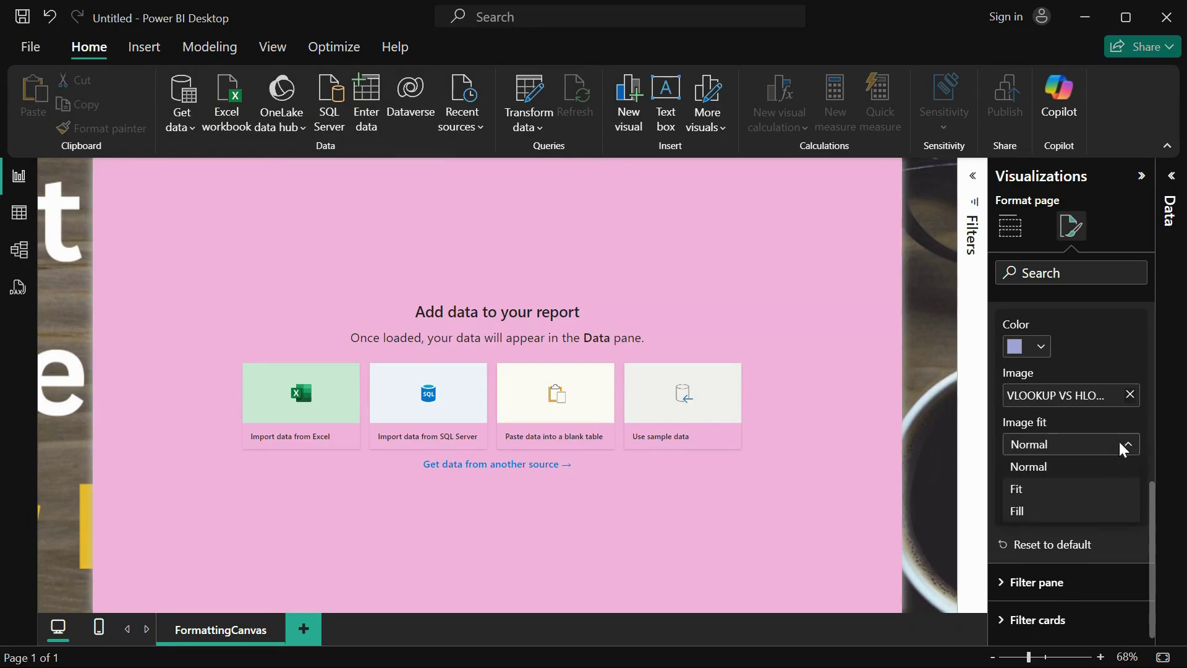
{"action": "left_click", "coordinate": [1053, 511]}
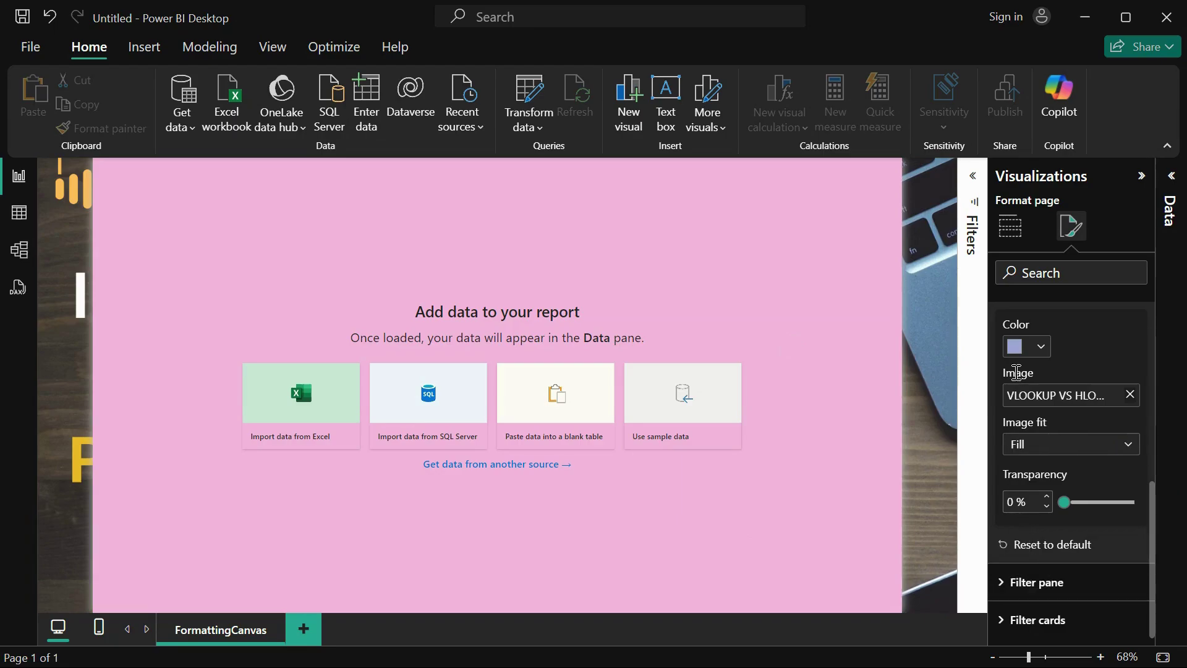
Step: Expand the Filters pane beside the canvas and set the filter pane text to Segoe UI Bold, size 18
{"action": "left_click", "coordinate": [1045, 581]}
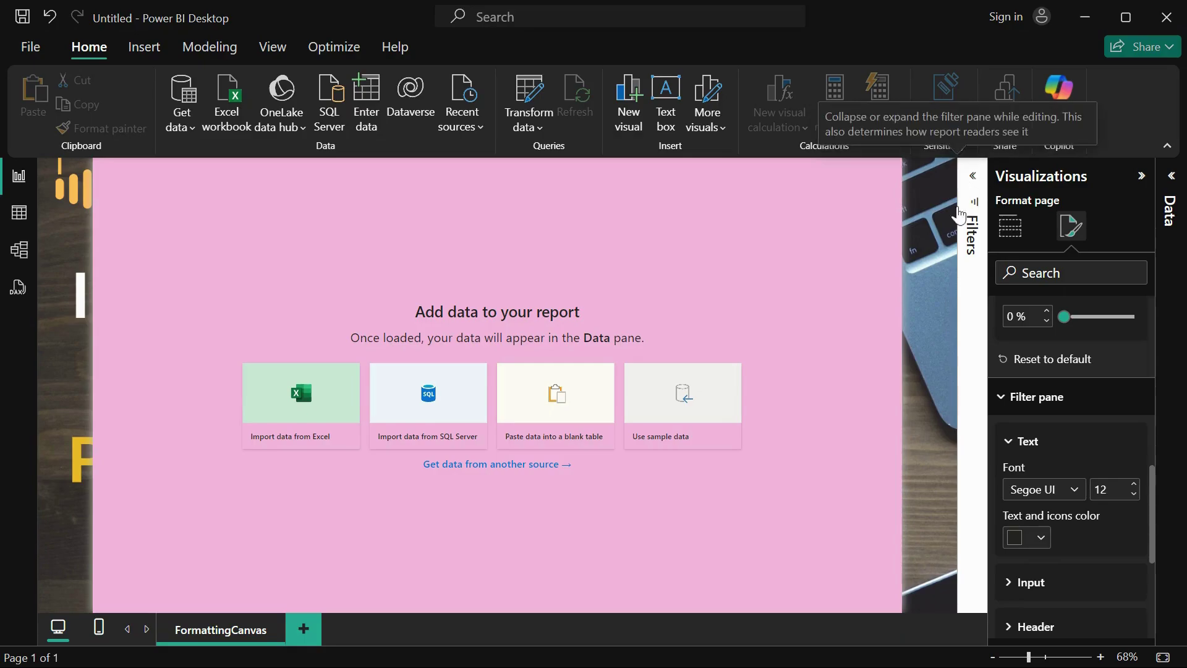
{"action": "left_click", "coordinate": [985, 191]}
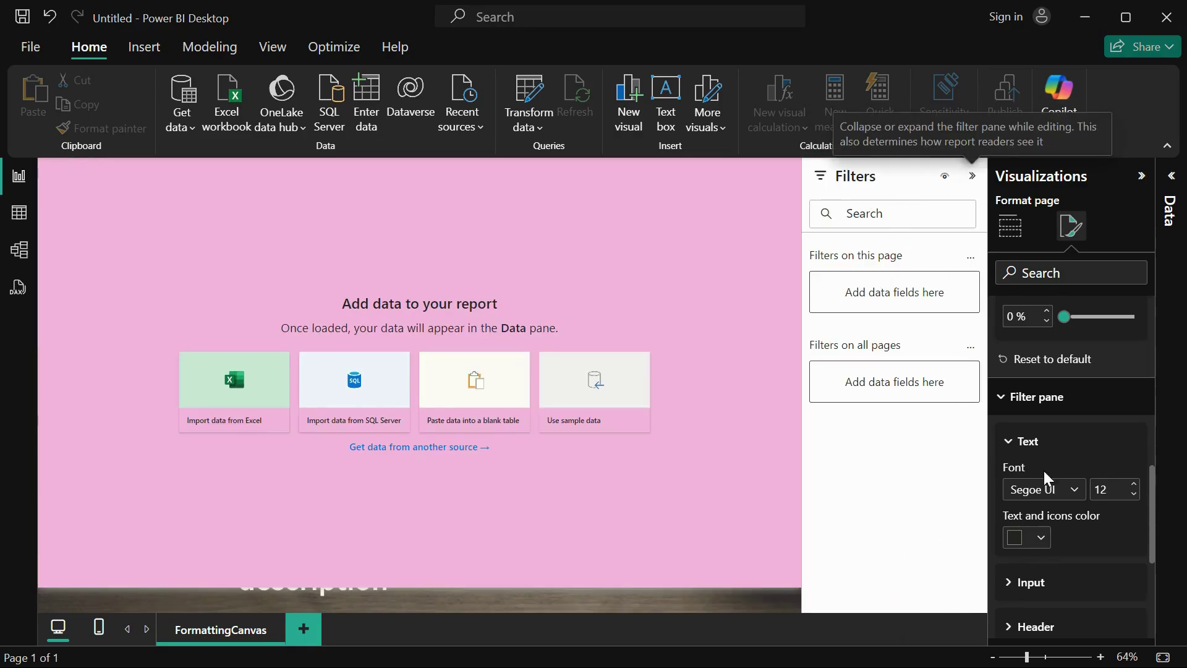
{"action": "left_click", "coordinate": [1054, 490]}
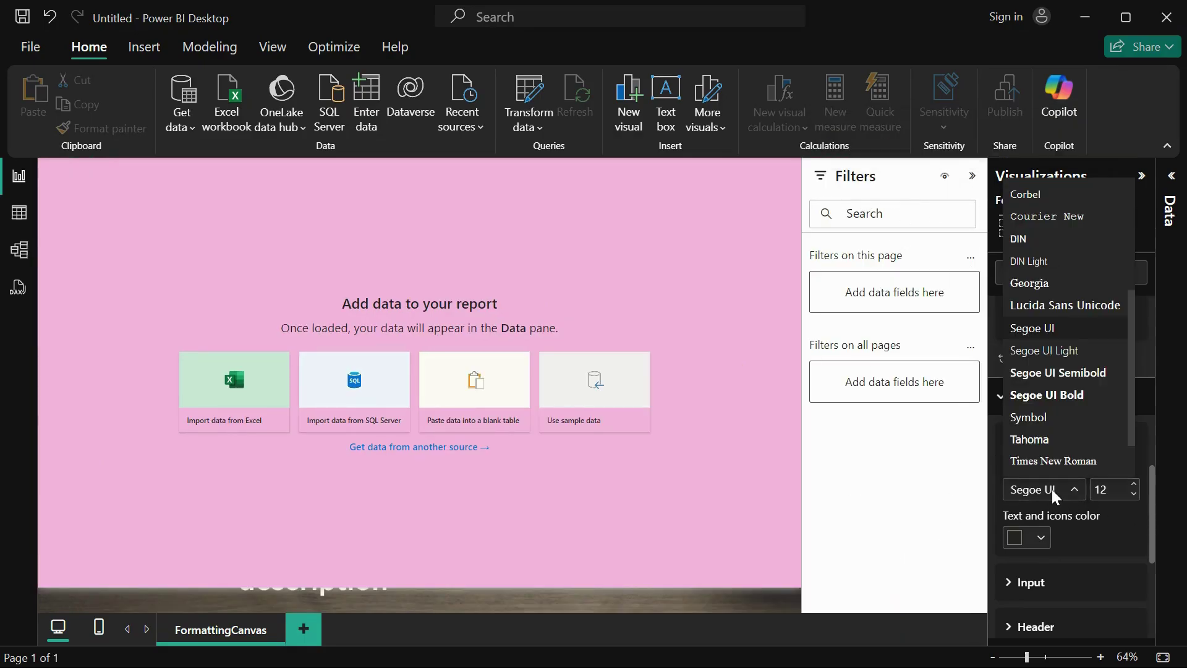
{"action": "left_click", "coordinate": [1047, 396]}
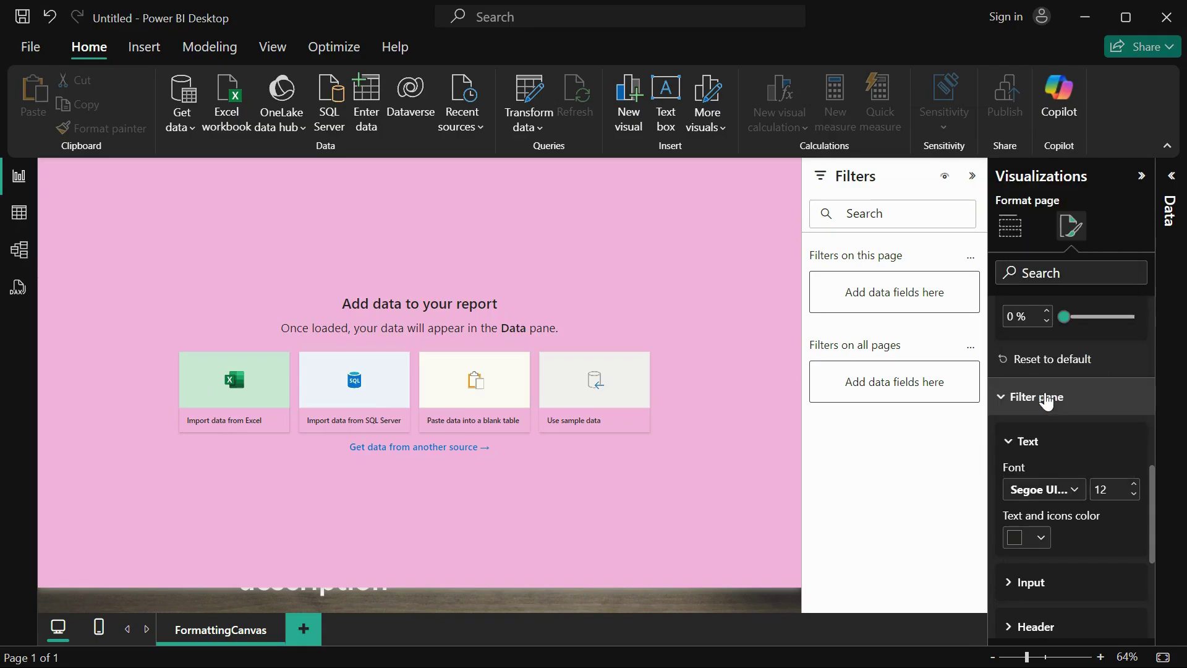
{"action": "left_click", "coordinate": [1133, 485]}
{"action": "left_click", "coordinate": [1133, 485]}
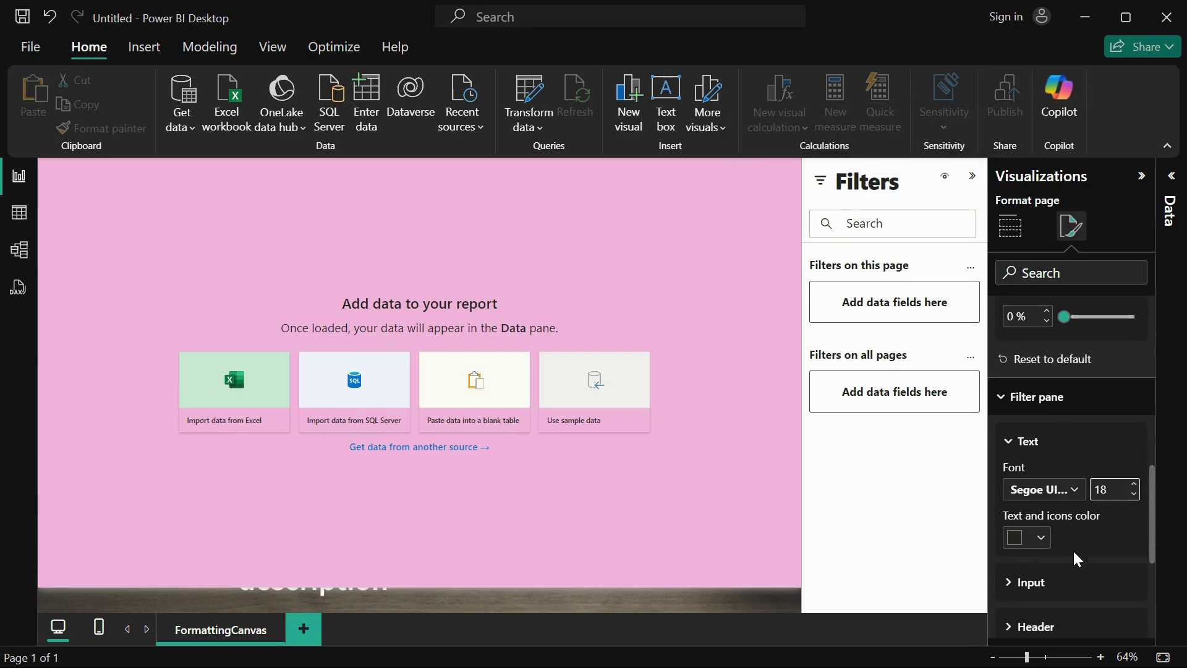
Step: Try a darker shade of dark blue for the filter pane's text and icons, then choose the deepest of its lighter tints
{"action": "scroll", "coordinate": [1074, 549], "scroll_direction": "down", "scroll_amount": 2}
{"action": "left_click", "coordinate": [1042, 445]}
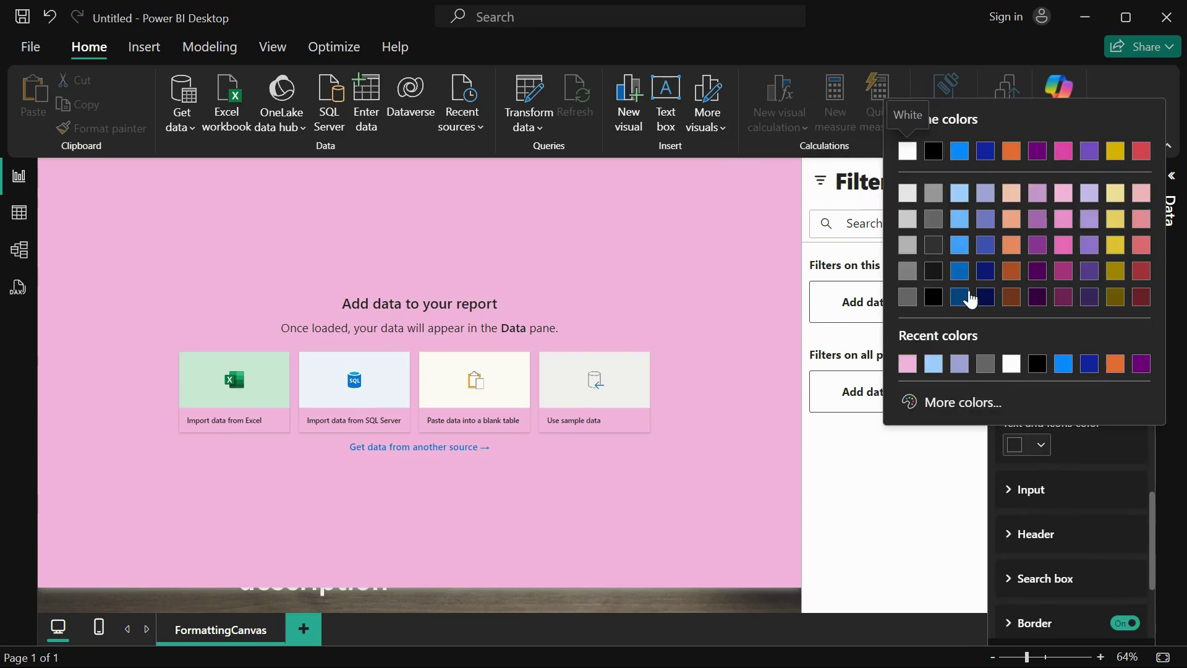
{"action": "left_click", "coordinate": [987, 273]}
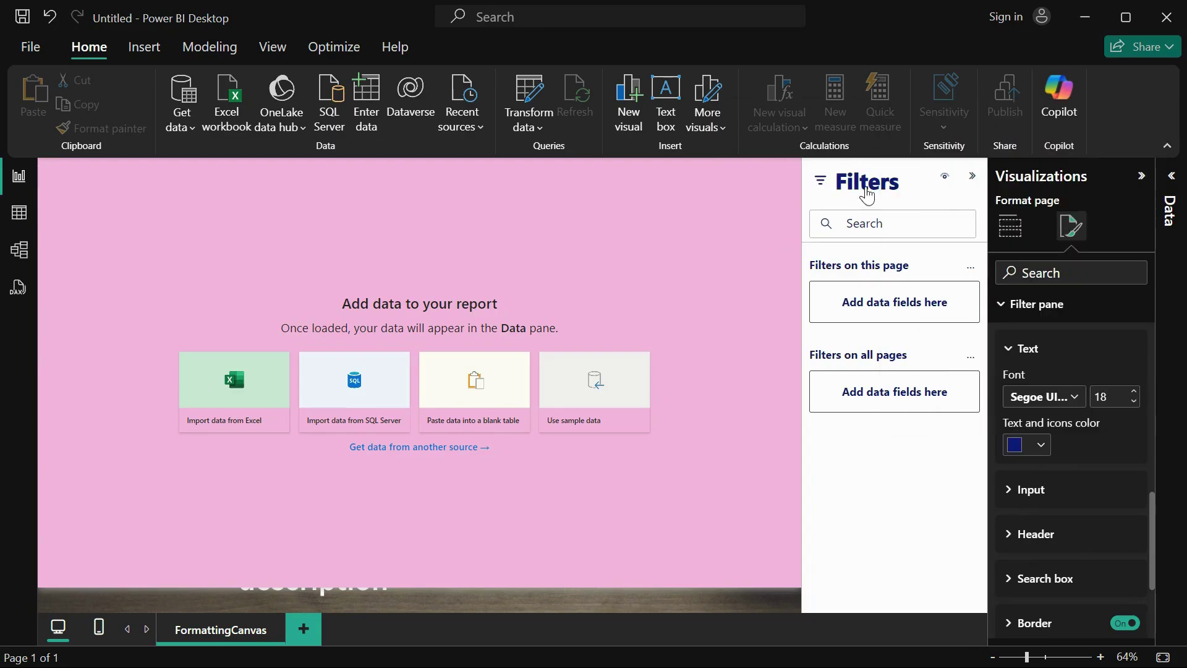
{"action": "left_click", "coordinate": [1040, 445]}
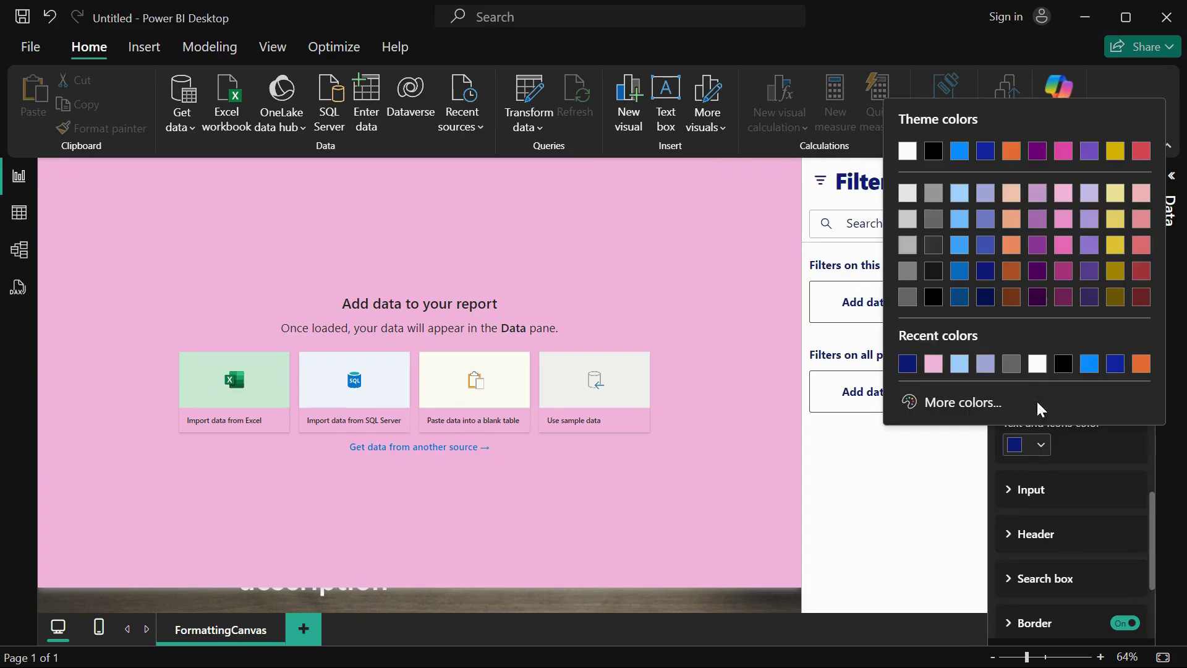
{"action": "left_click", "coordinate": [983, 248]}
Step: Set the filter pane's input box color to the recently used light pink and check it on the search box
{"action": "scroll", "coordinate": [1051, 489], "scroll_direction": "down", "scroll_amount": 2}
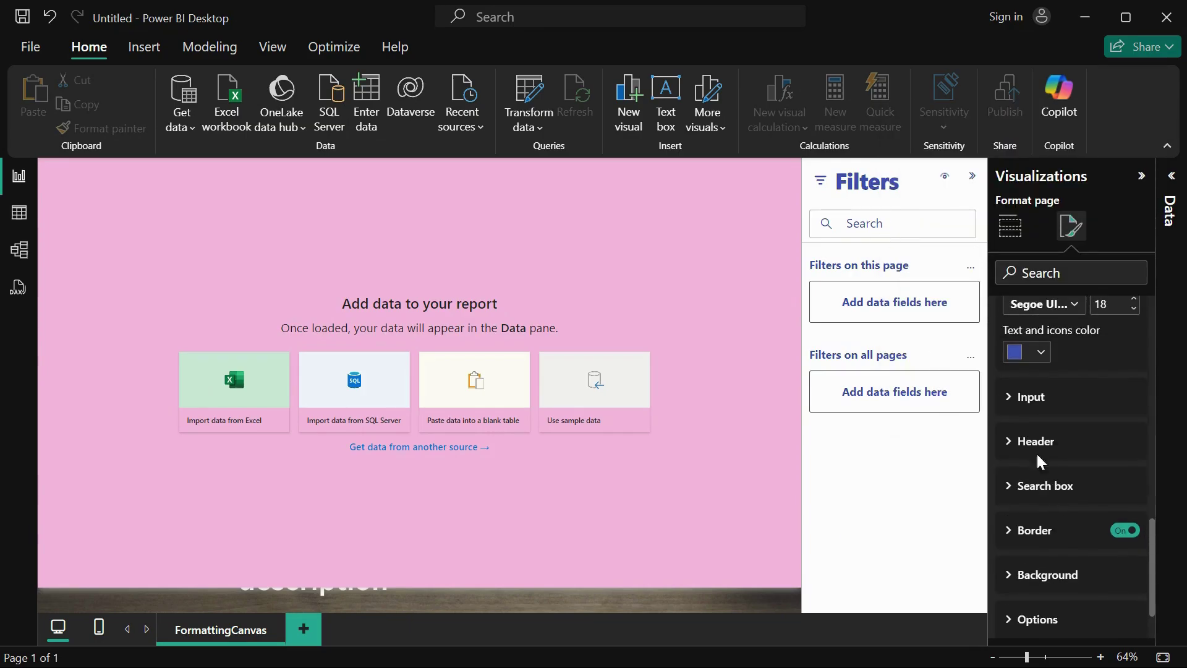
{"action": "left_click", "coordinate": [1024, 398]}
{"action": "left_click", "coordinate": [1041, 445]}
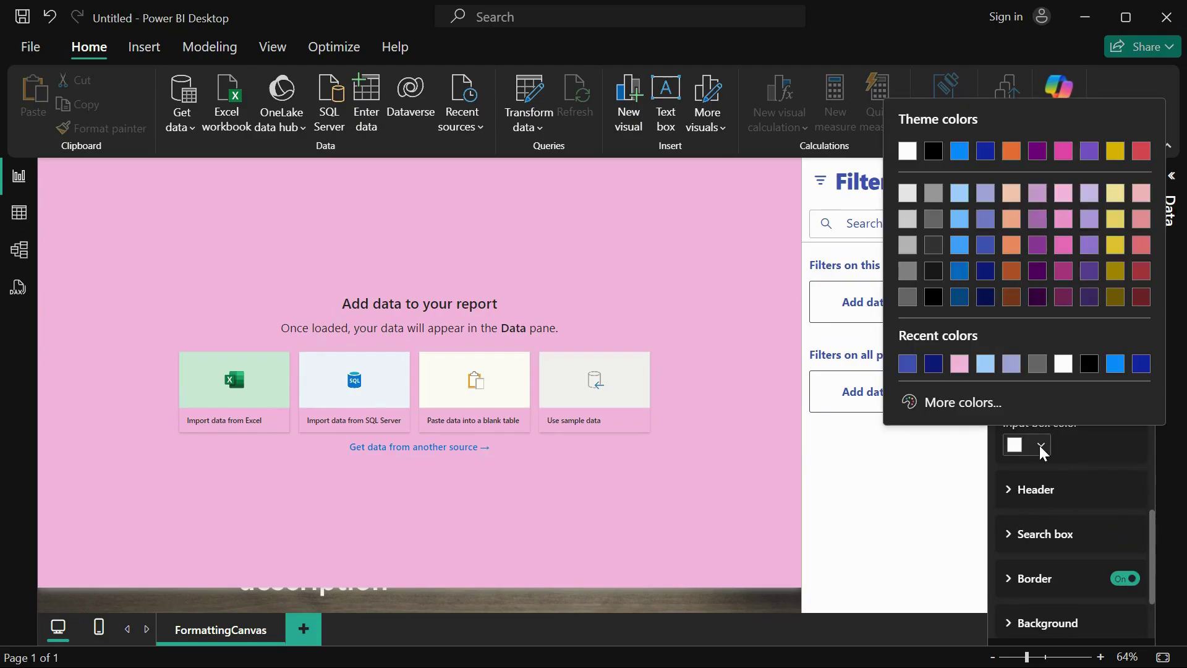
{"action": "left_click", "coordinate": [959, 364]}
{"action": "left_click", "coordinate": [850, 228]}
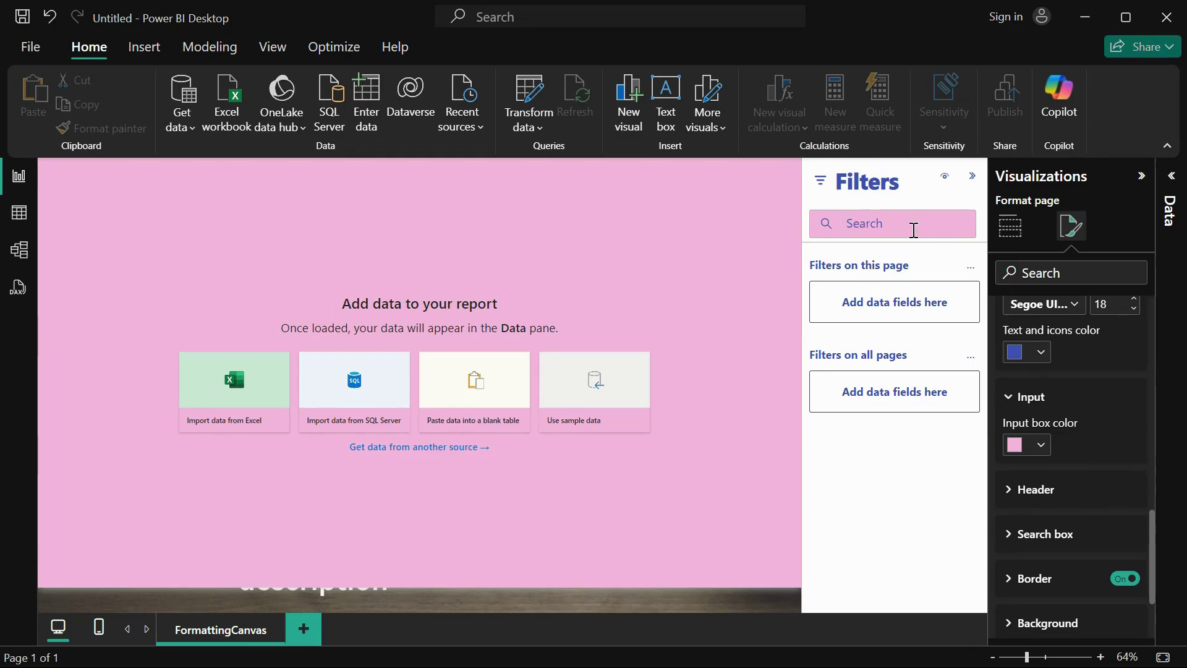
Step: Set the filter pane's header text size to 11 pt
{"action": "left_click", "coordinate": [1043, 491]}
{"action": "scroll", "coordinate": [1054, 470], "scroll_direction": "down", "scroll_amount": 2}
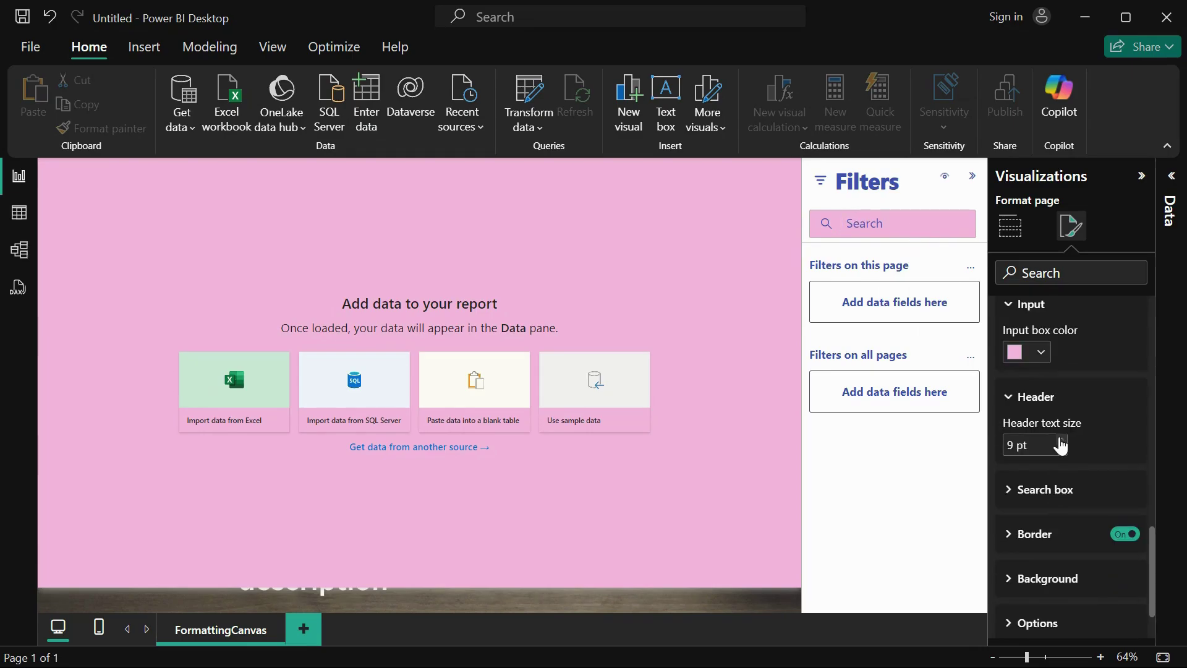
{"action": "left_click", "coordinate": [1061, 441]}
{"action": "left_click", "coordinate": [1061, 441]}
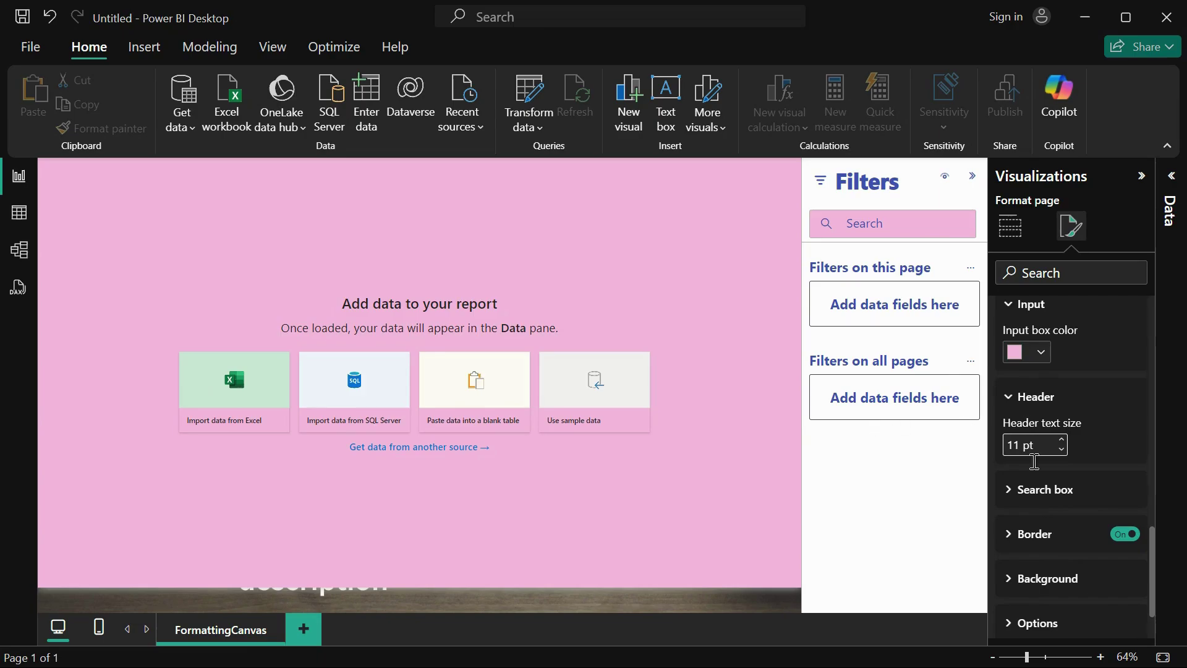
Step: Try a search text size of 15 pt for the filter pane's search box, then reduce it to 9 pt
{"action": "left_click", "coordinate": [1019, 492]}
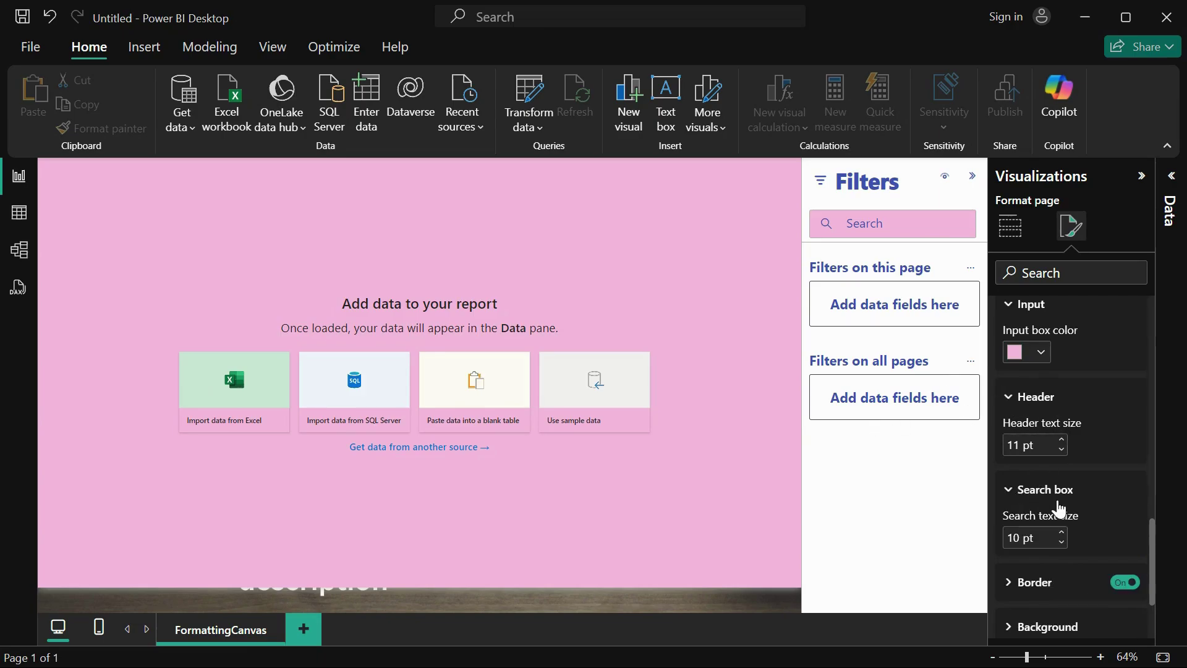
{"action": "scroll", "coordinate": [1059, 503], "scroll_direction": "down", "scroll_amount": 2}
{"action": "left_click", "coordinate": [883, 223]}
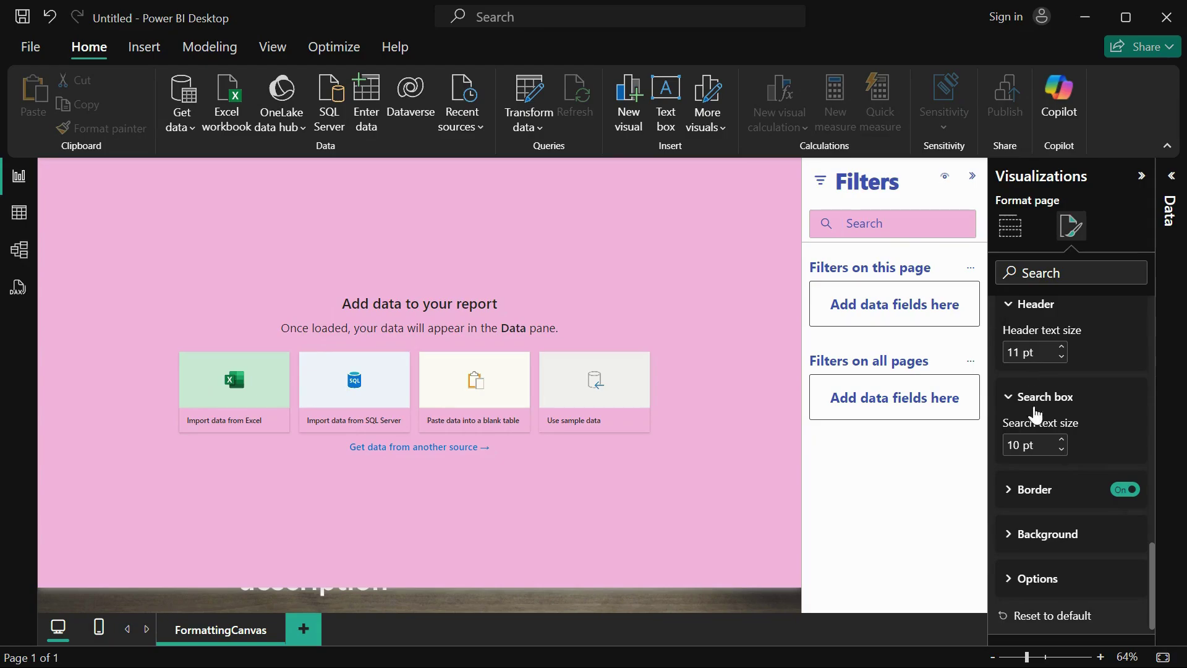
{"action": "left_click", "coordinate": [1059, 441]}
{"action": "left_click", "coordinate": [1059, 440]}
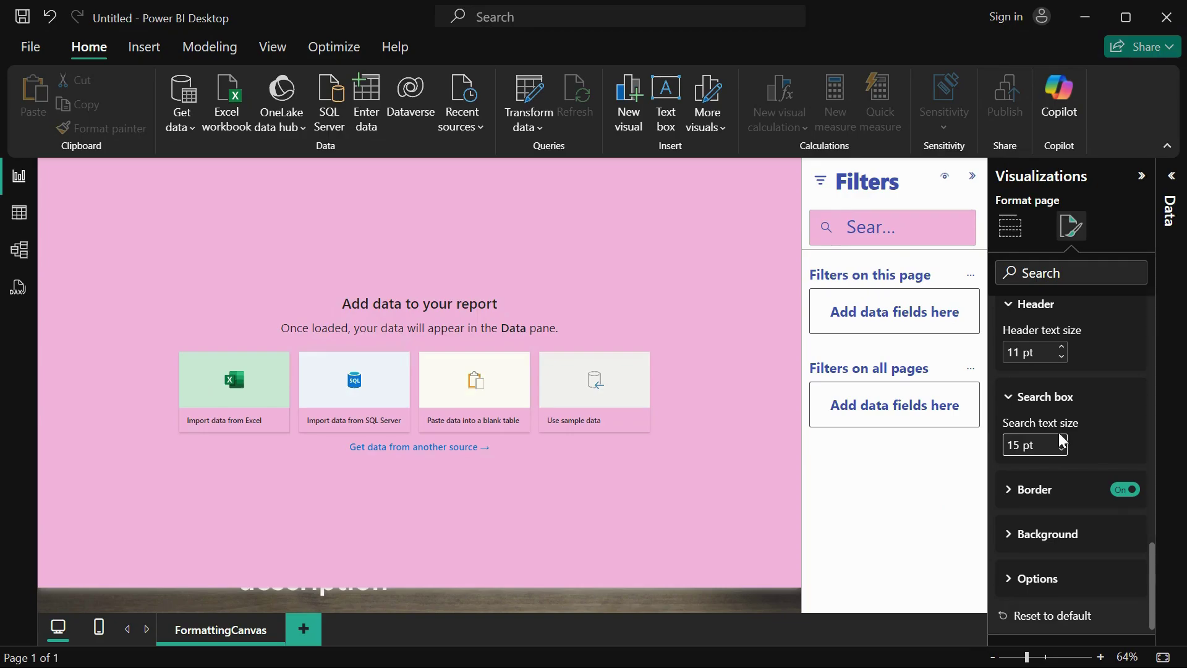
{"action": "left_click", "coordinate": [1063, 449]}
{"action": "left_click", "coordinate": [1062, 449]}
{"action": "left_click", "coordinate": [1062, 449]}
{"action": "left_click", "coordinate": [1063, 449]}
Step: Switch the filter pane border off and back on, and set its color to the first darker shade of red
{"action": "left_click", "coordinate": [1012, 489]}
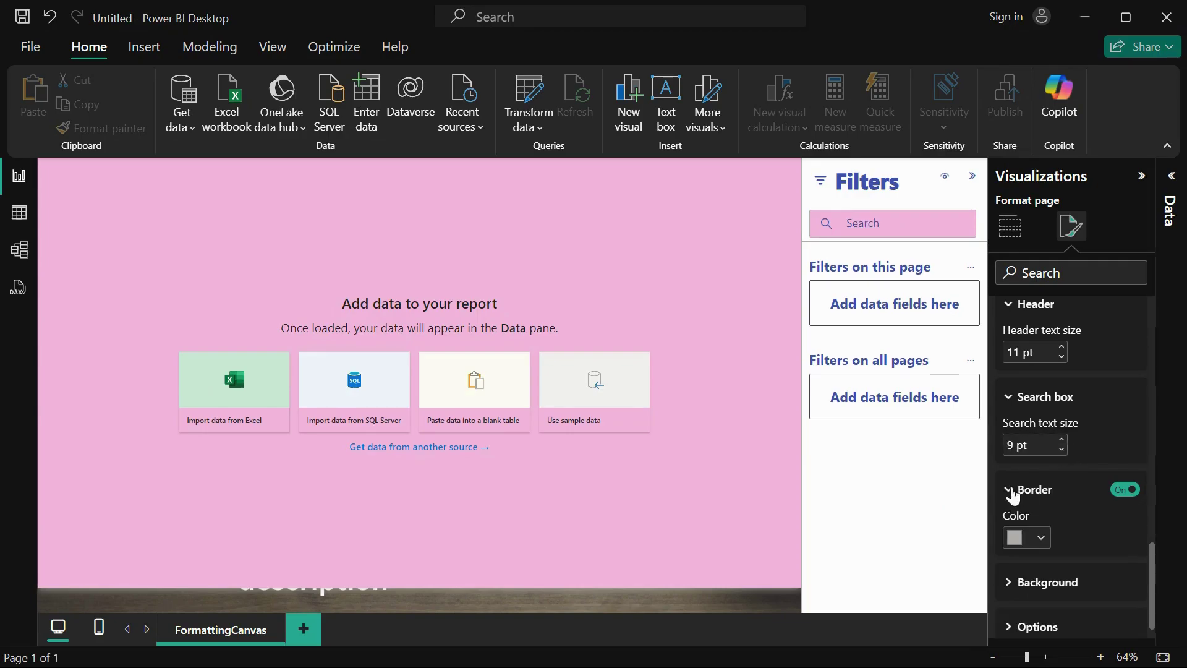
{"action": "scroll", "coordinate": [1068, 546], "scroll_direction": "down", "scroll_amount": 2}
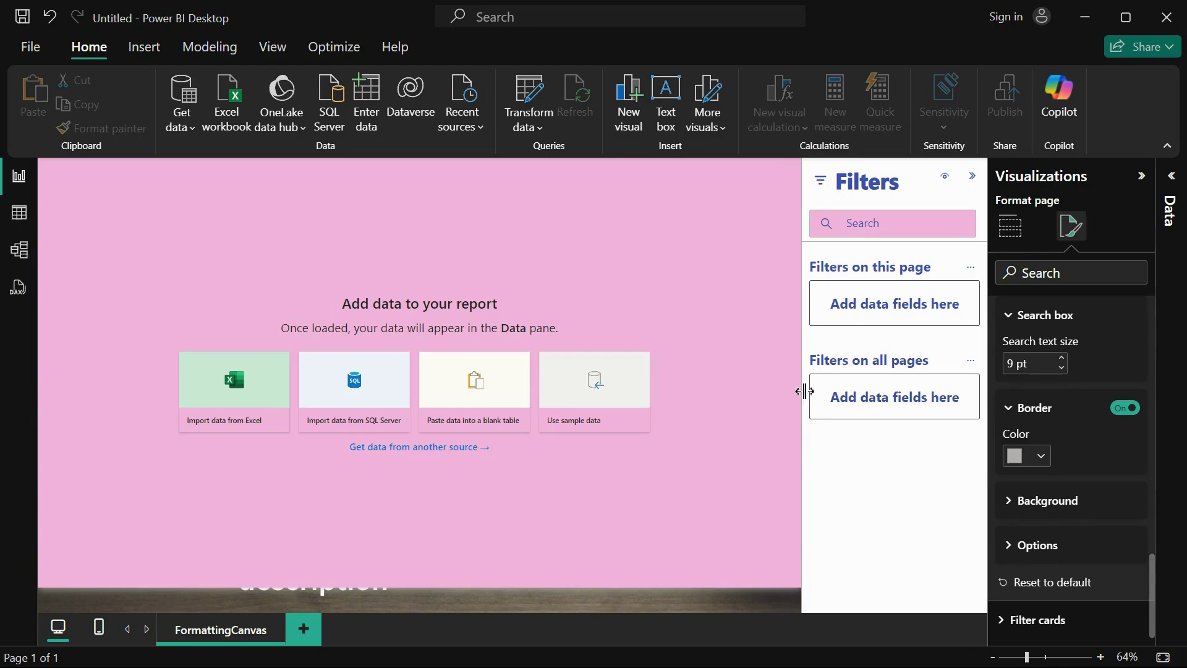
{"action": "left_click", "coordinate": [1125, 409]}
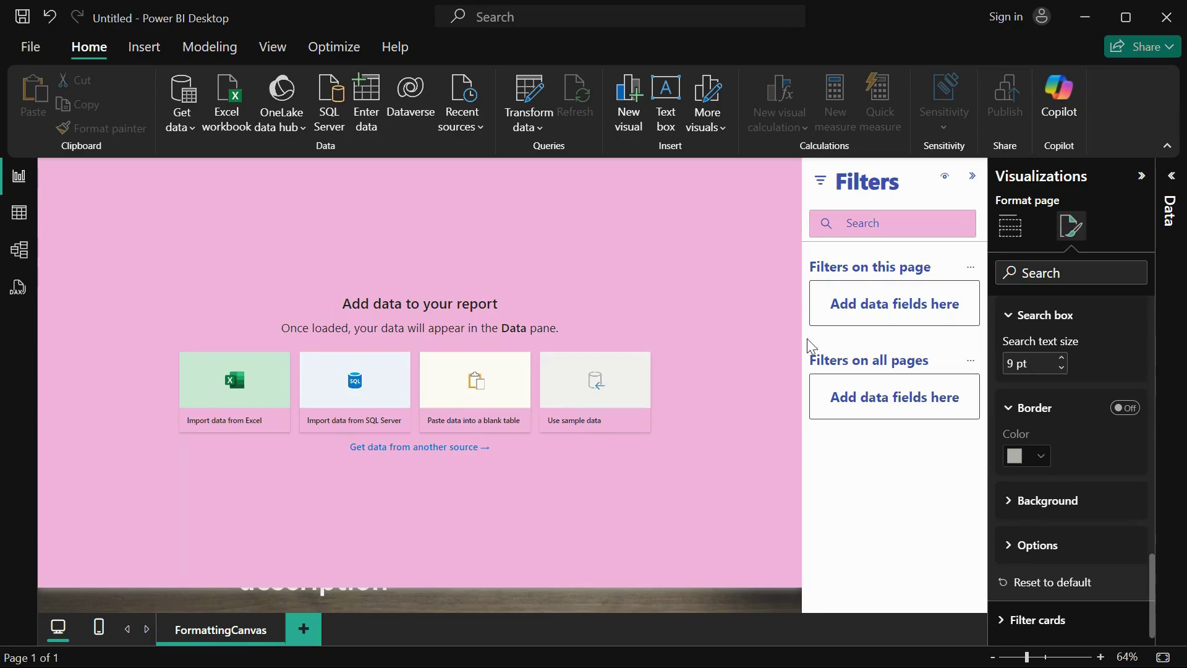
{"action": "left_click", "coordinate": [1133, 411]}
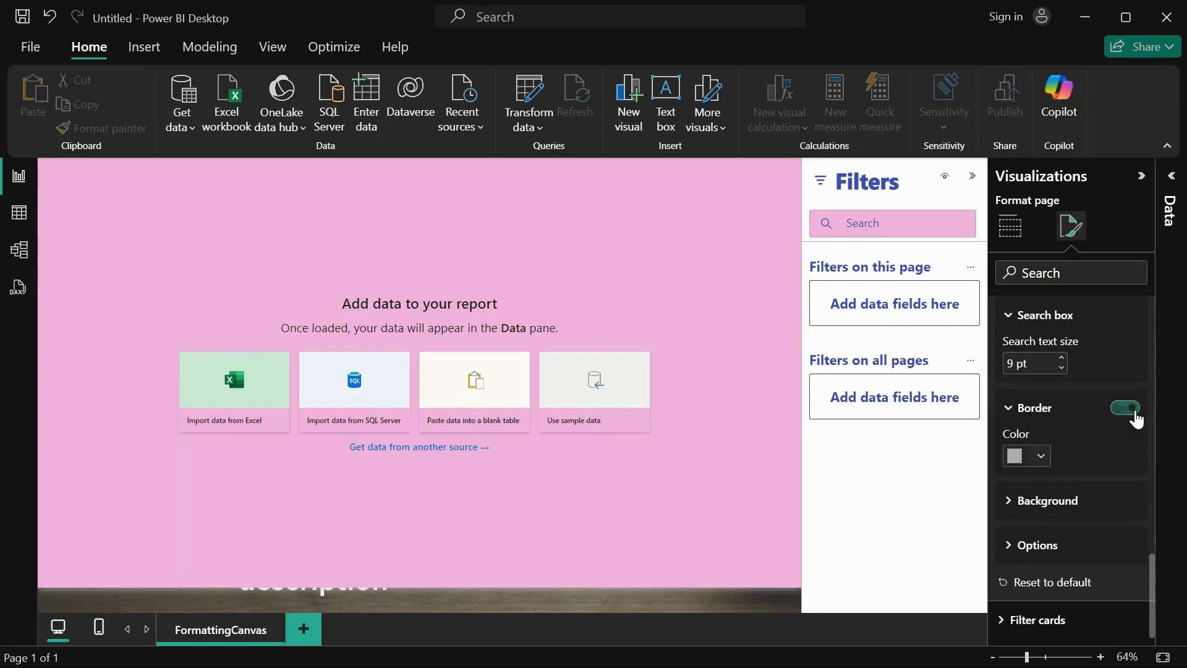
{"action": "left_click", "coordinate": [1043, 458]}
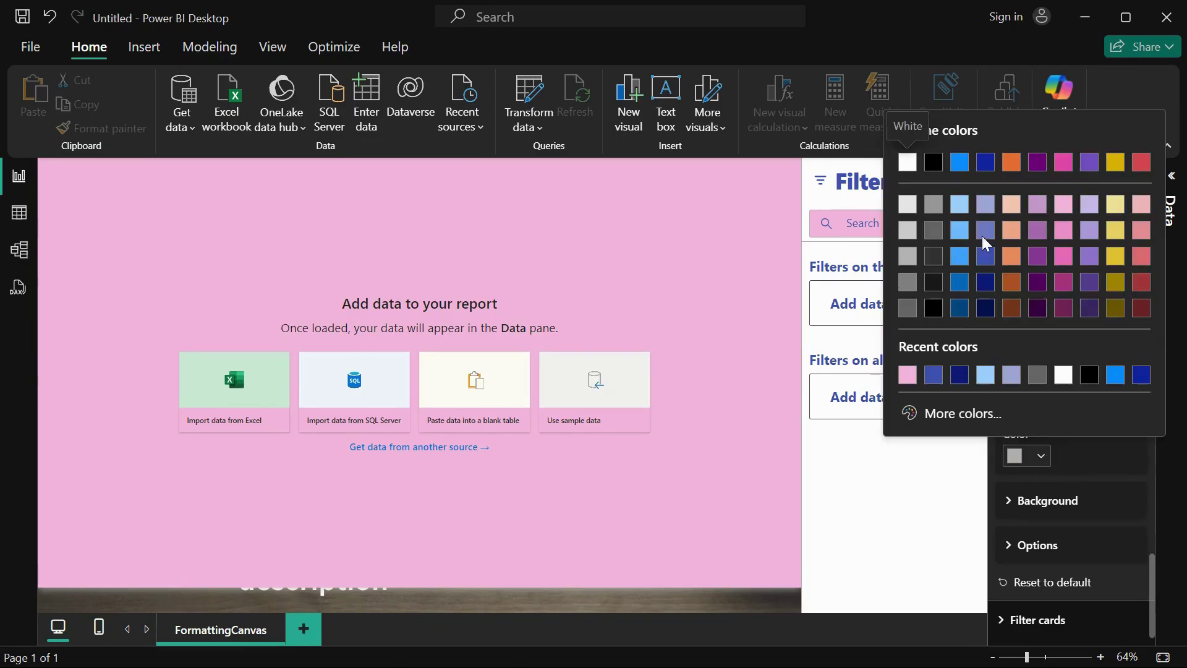
{"action": "left_click", "coordinate": [1142, 283]}
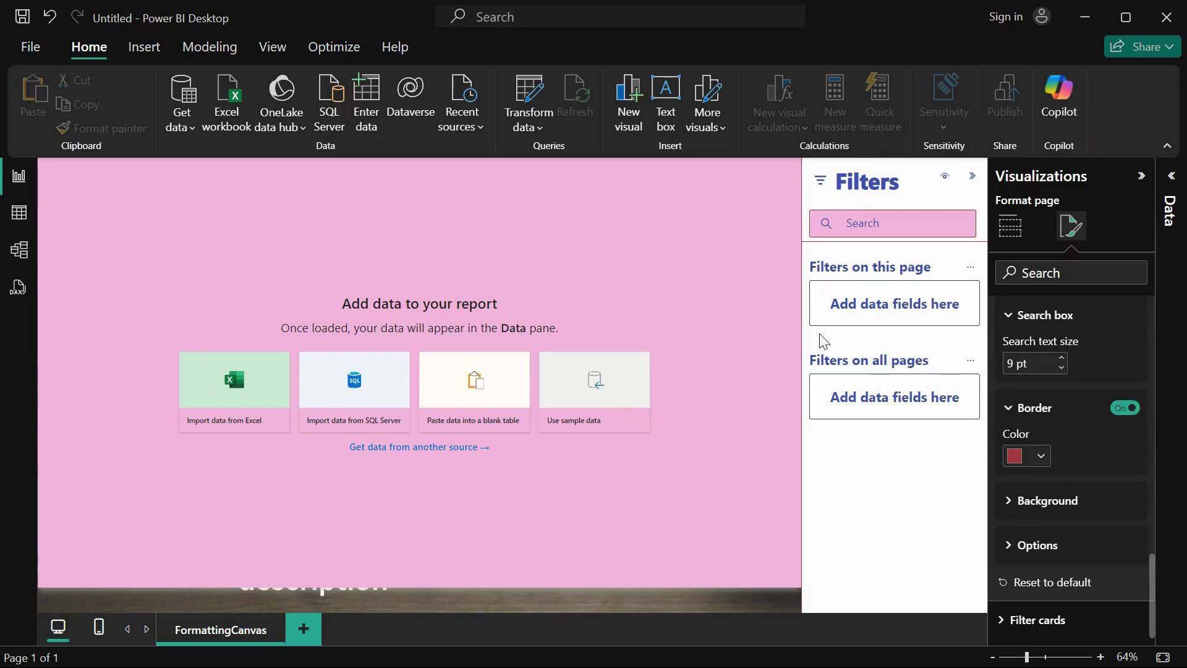
Step: Set the filter pane background to the second lightest red theme tint with 54% transparency, after trying 40% and 62%
{"action": "left_click", "coordinate": [1049, 511]}
{"action": "scroll", "coordinate": [1051, 520], "scroll_direction": "down", "scroll_amount": 2}
{"action": "left_click", "coordinate": [1041, 441]}
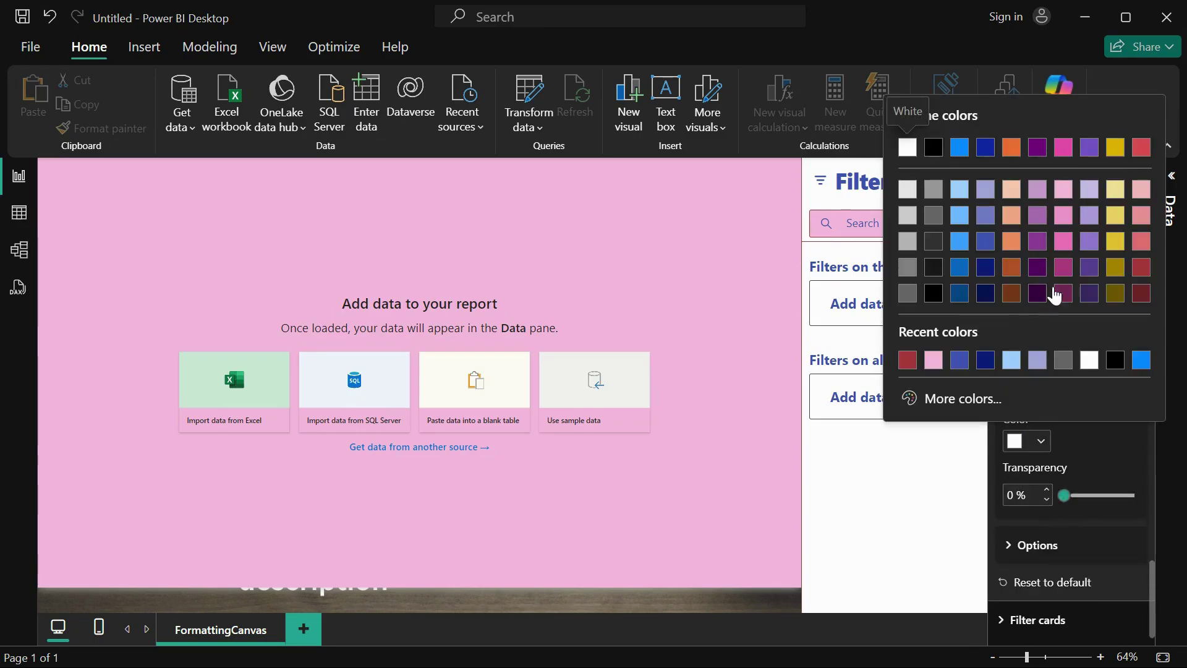
{"action": "left_click", "coordinate": [1142, 214]}
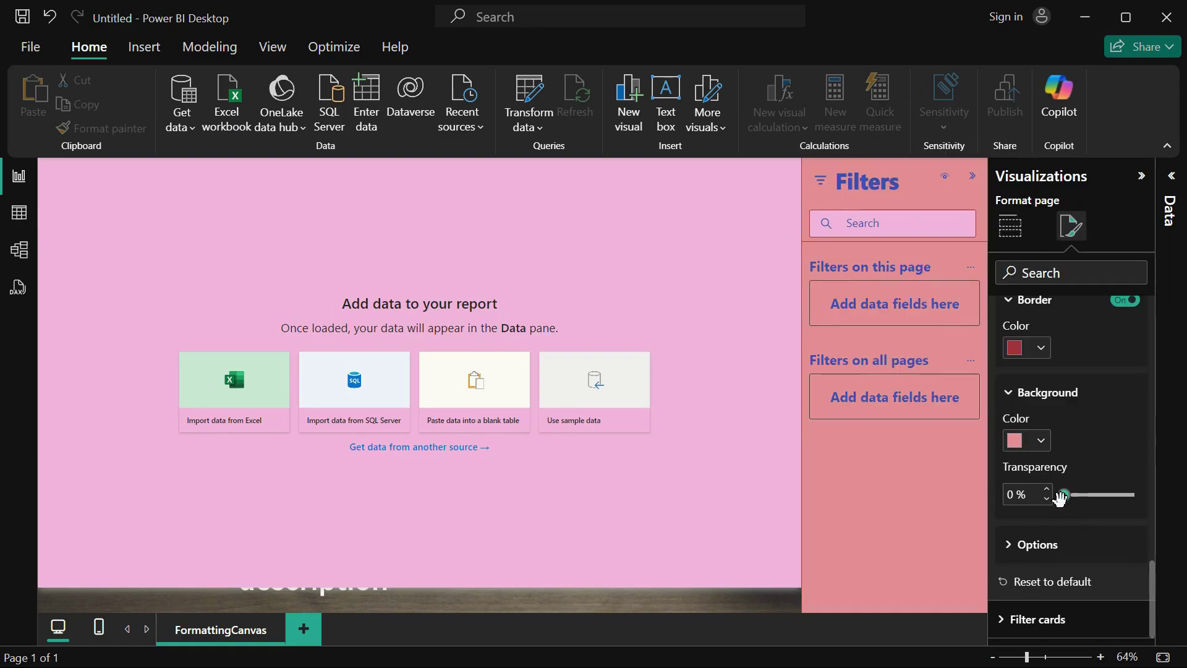
{"action": "left_click_drag", "start_coordinate": [1063, 496], "coordinate": [1093, 493]}
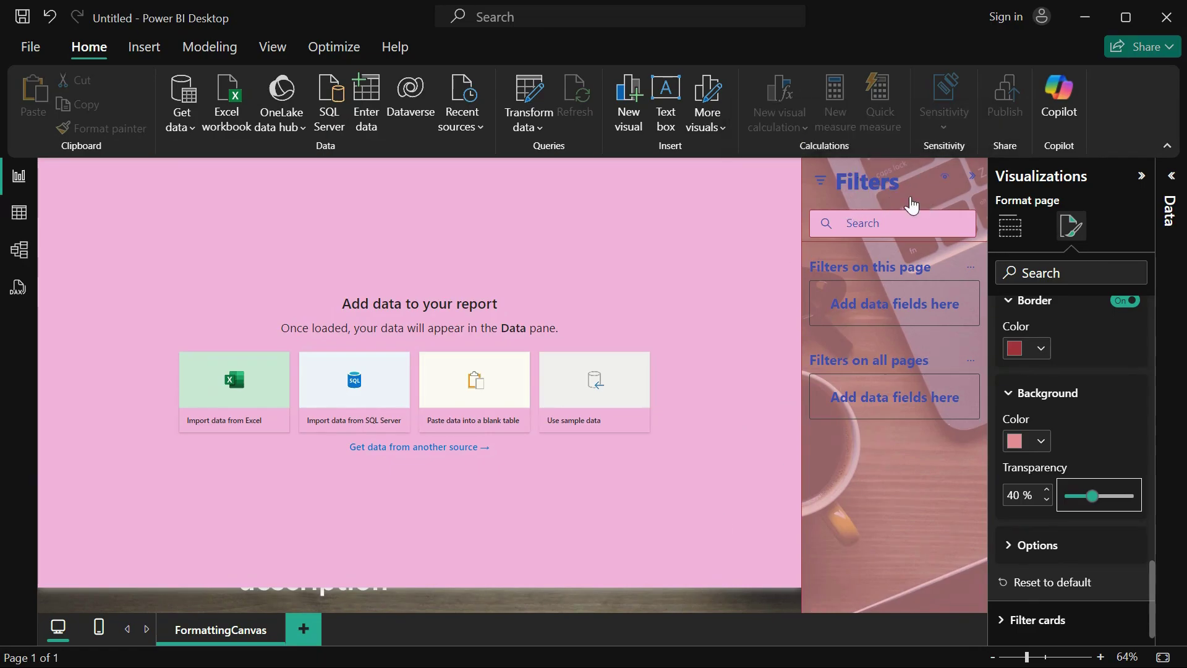
{"action": "left_click_drag", "start_coordinate": [1093, 495], "coordinate": [1108, 495]}
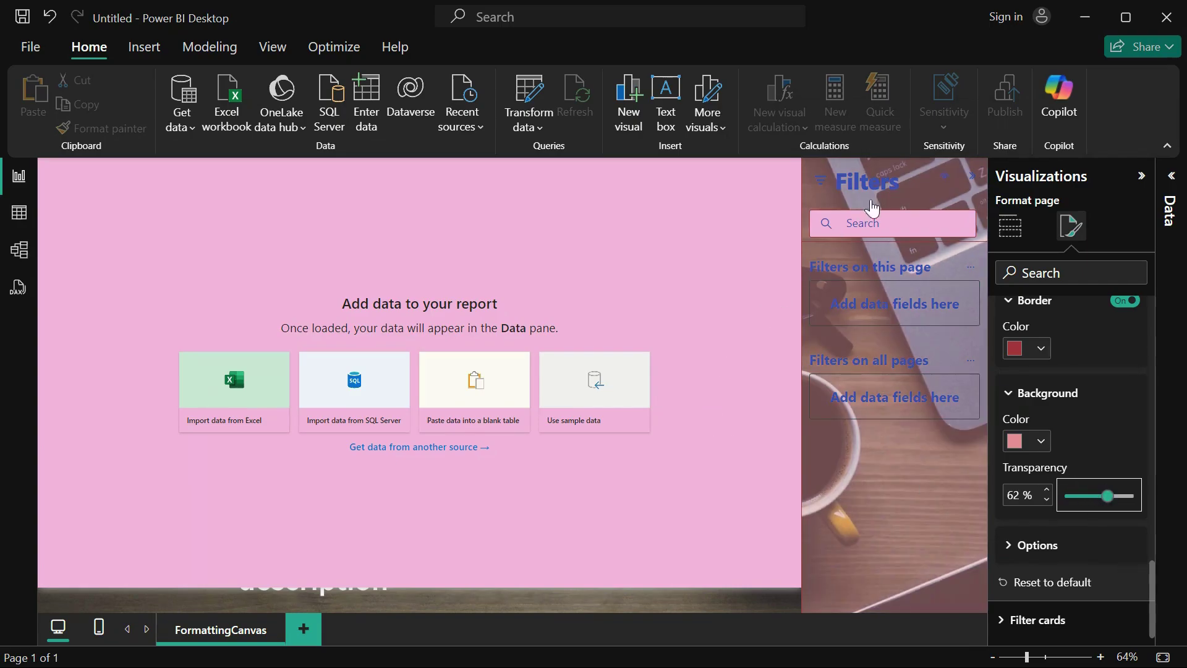
{"action": "left_click_drag", "start_coordinate": [1108, 495], "coordinate": [1101, 495]}
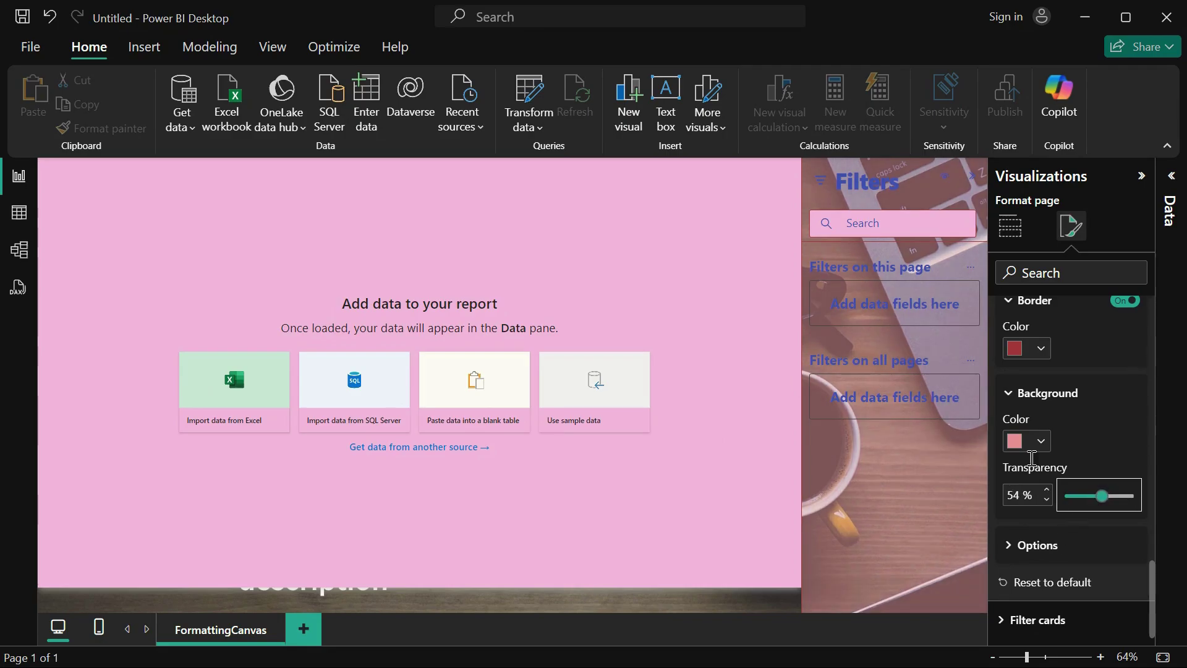
Step: Try narrower and wider filter pane widths, then resize the pane to 204 px
{"action": "left_click", "coordinate": [1020, 545]}
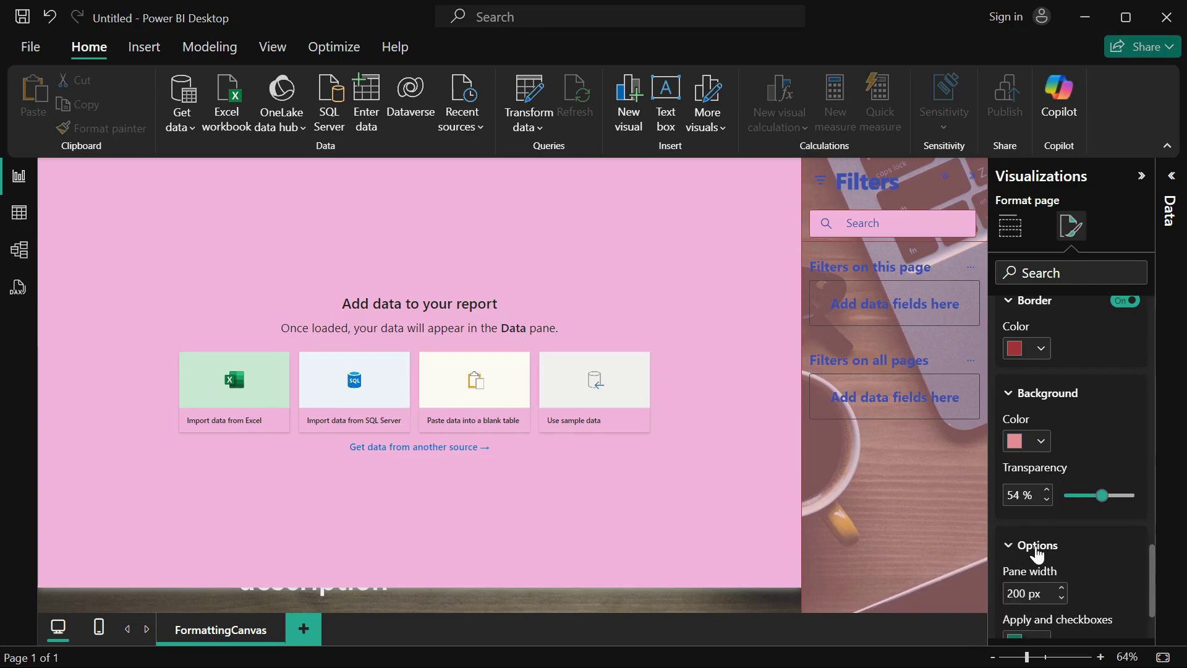
{"action": "scroll", "coordinate": [1043, 525], "scroll_direction": "down", "scroll_amount": 2}
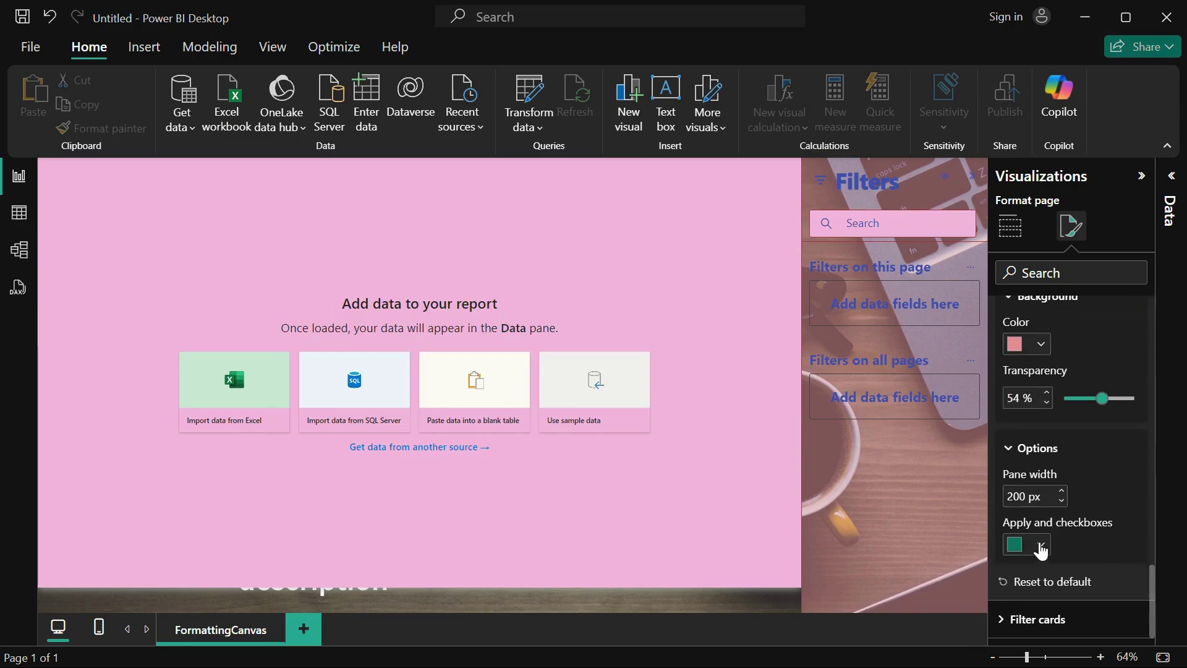
{"action": "left_click", "coordinate": [1062, 493]}
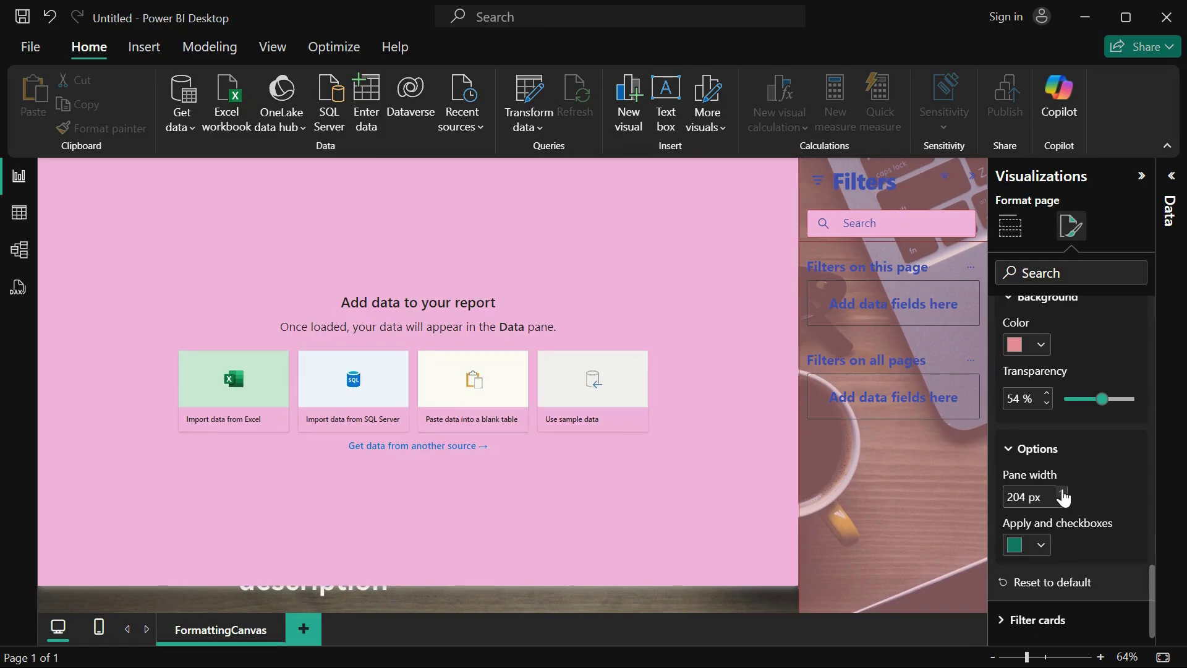
{"action": "left_click", "coordinate": [1063, 494]}
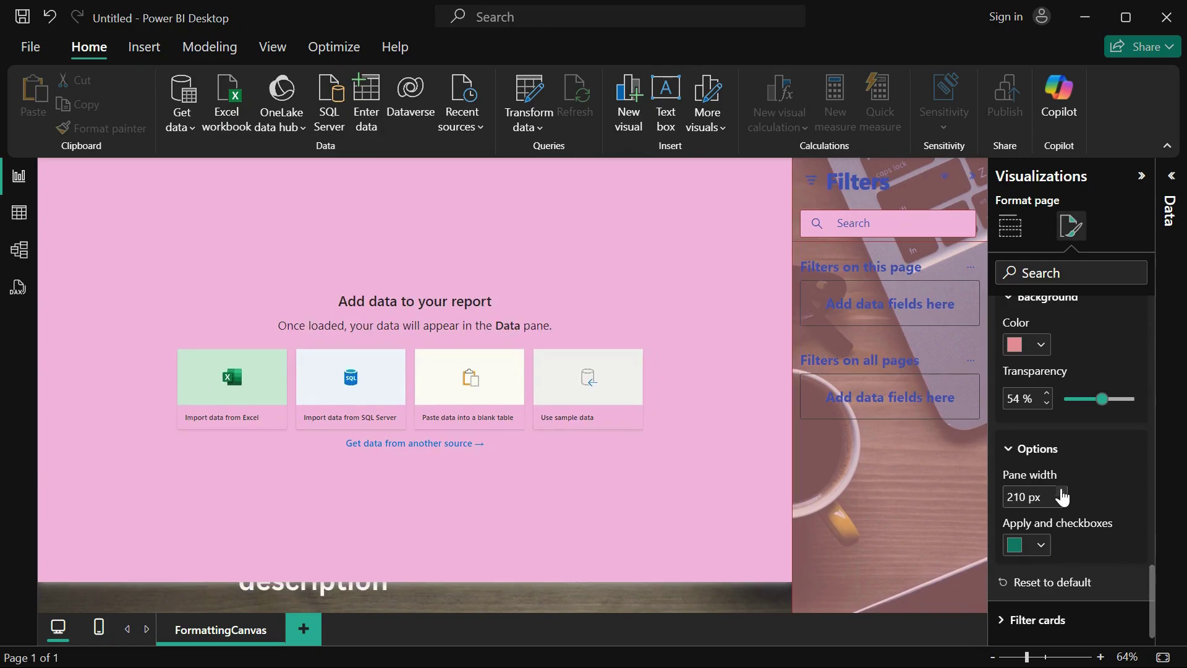
{"action": "left_click", "coordinate": [1061, 502]}
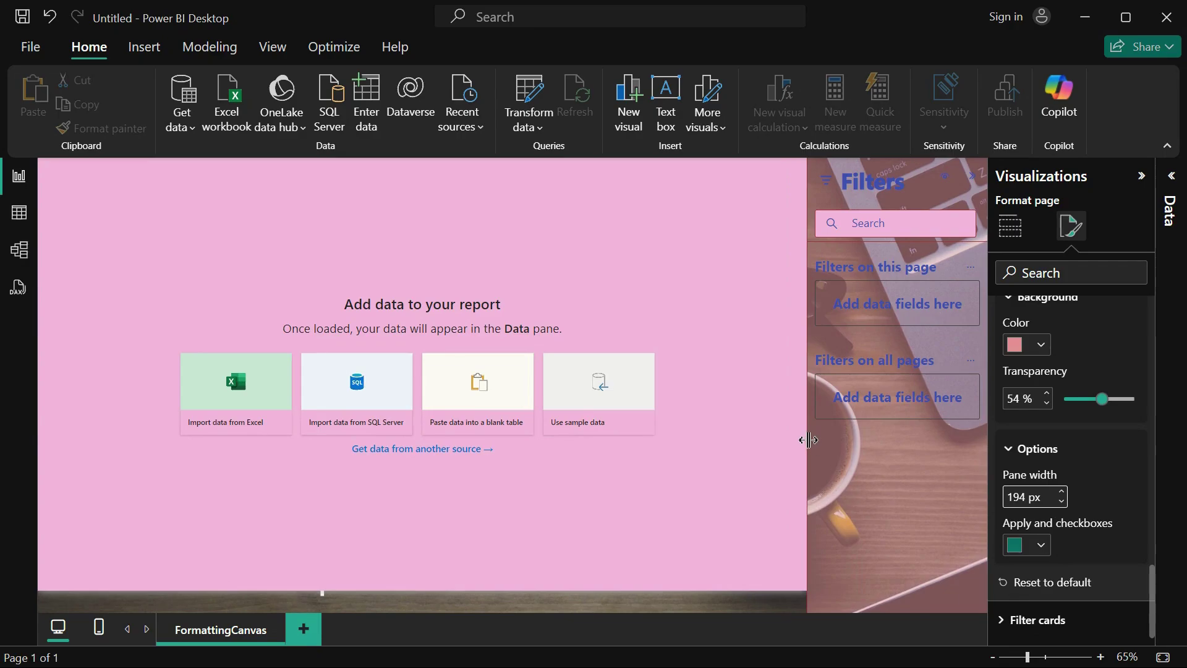
{"action": "mouse_move", "coordinate": [809, 440]}
{"action": "left_mouse_down"}
{"action": "mouse_move", "coordinate": [758, 442]}
{"action": "mouse_move", "coordinate": [798, 437]}
{"action": "left_mouse_up"}
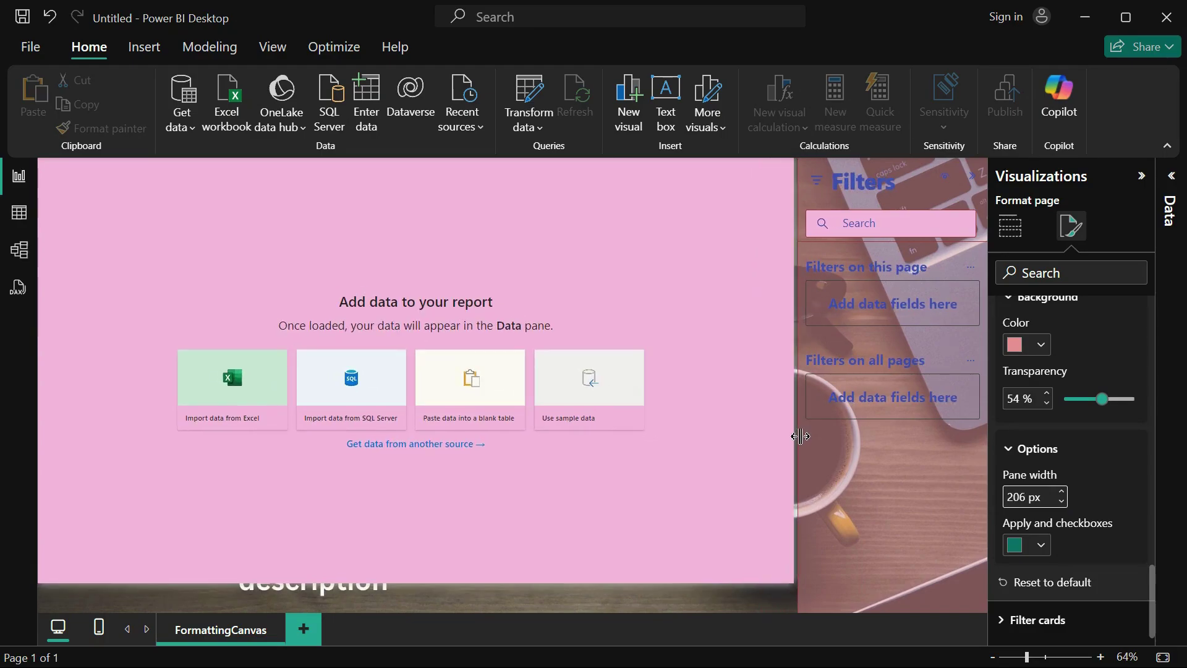
Step: Set the filter pane's Apply and checkboxes color to the recently used light red
{"action": "left_click", "coordinate": [1041, 547]}
{"action": "left_click", "coordinate": [1068, 559]}
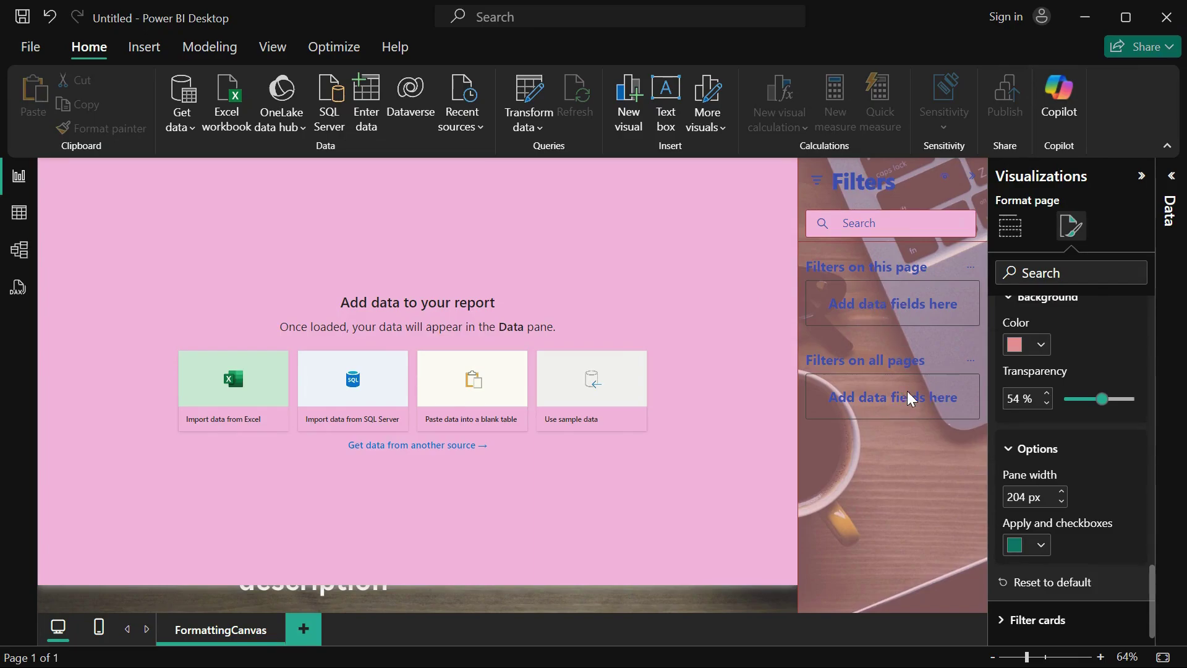
{"action": "left_click", "coordinate": [1041, 546]}
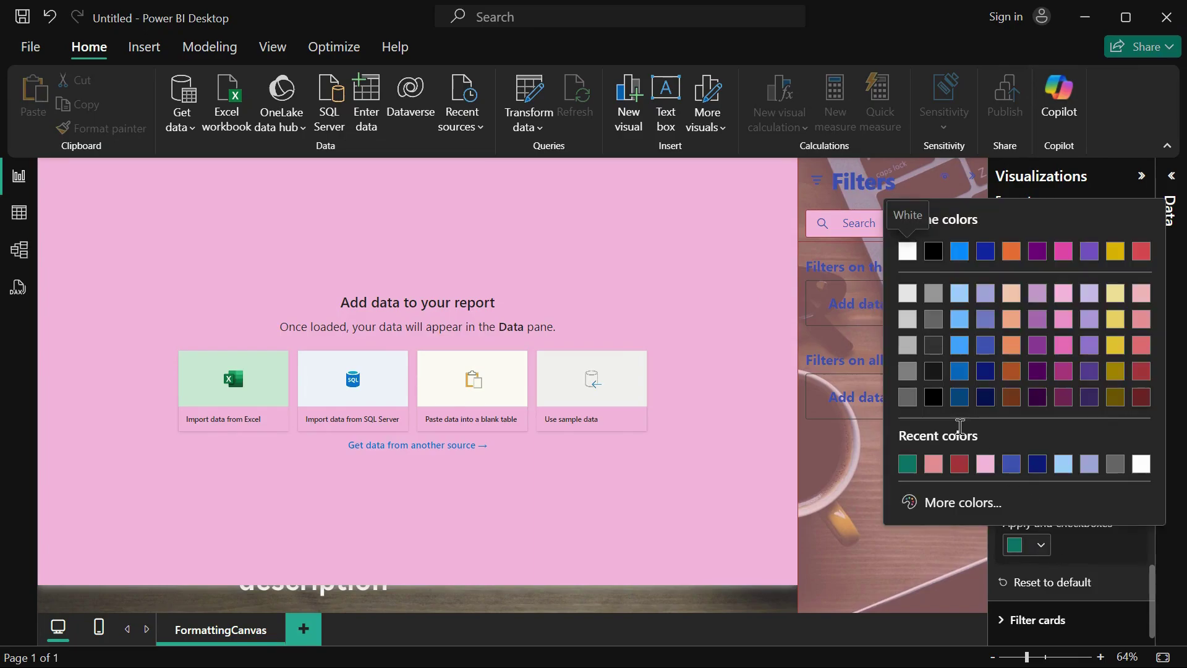
{"action": "left_click", "coordinate": [933, 465]}
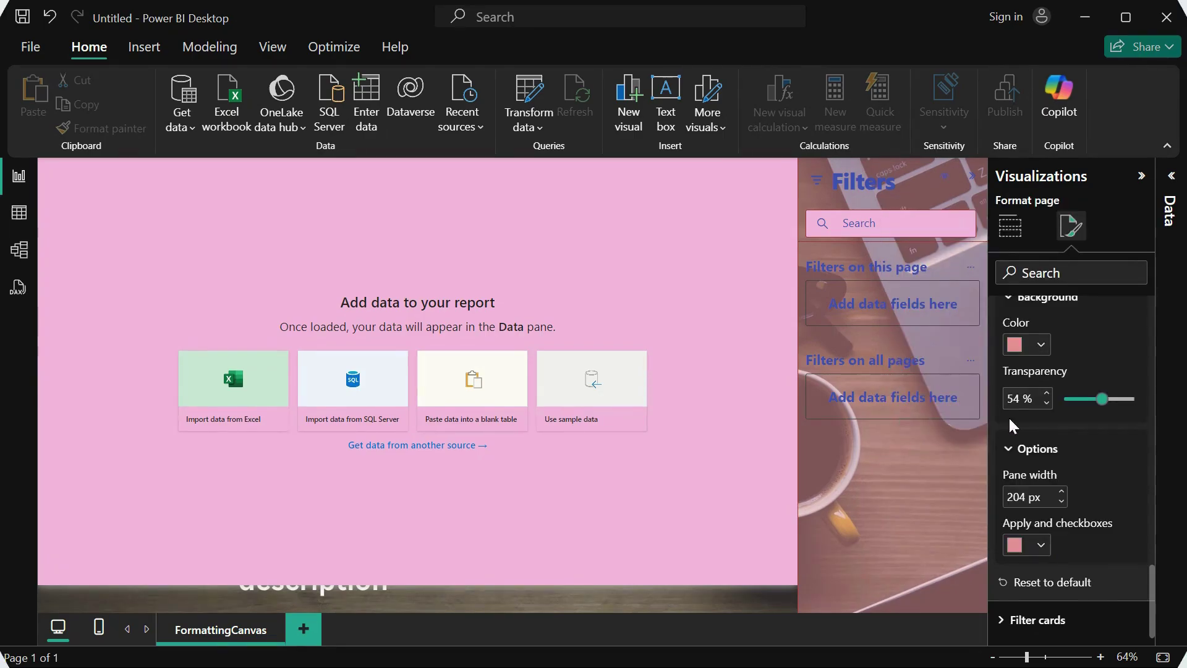